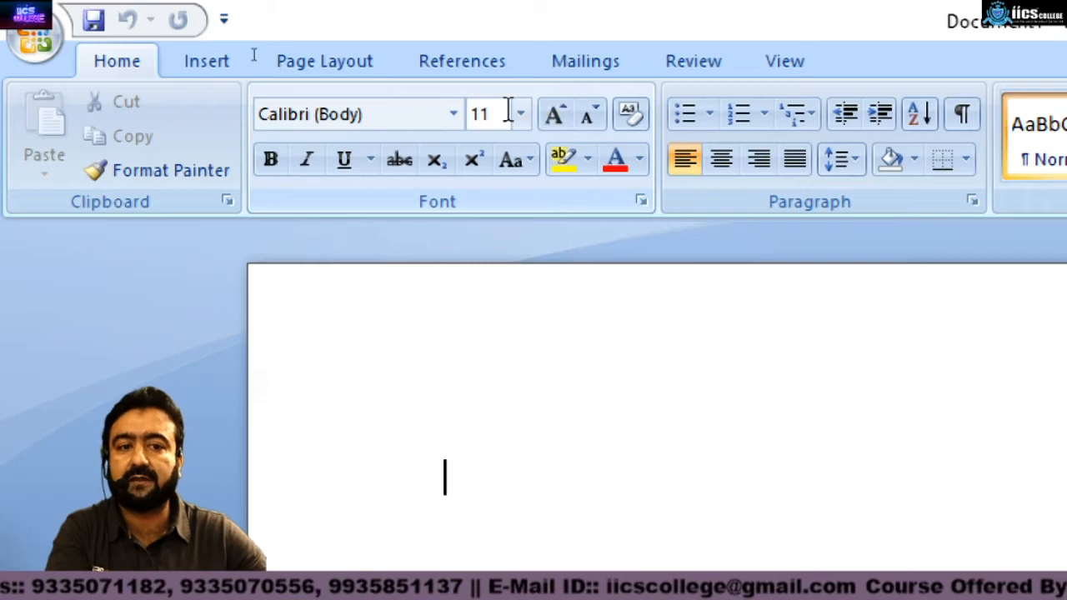
Step: Type the heading "How to Save Our Document." at the start of the blank document
click(453, 115)
click(453, 118)
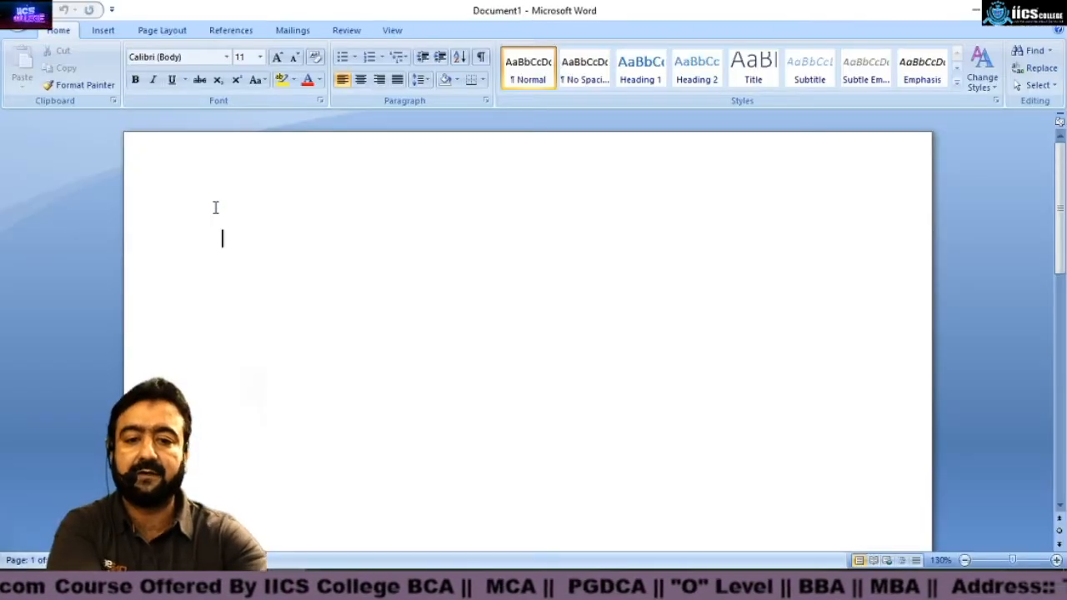
text(How to Sav)
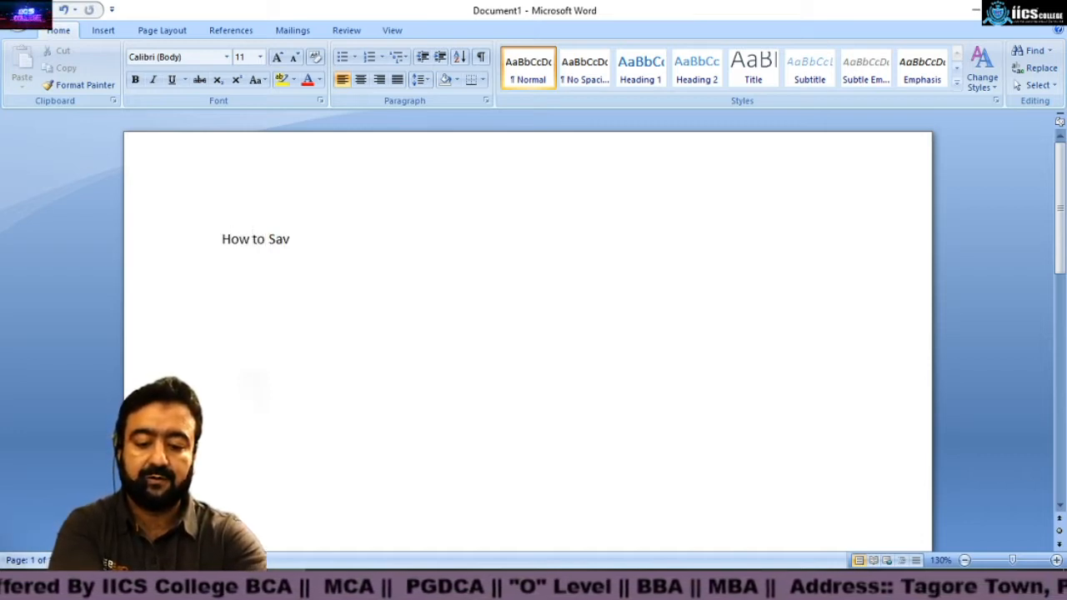
text(e Our)
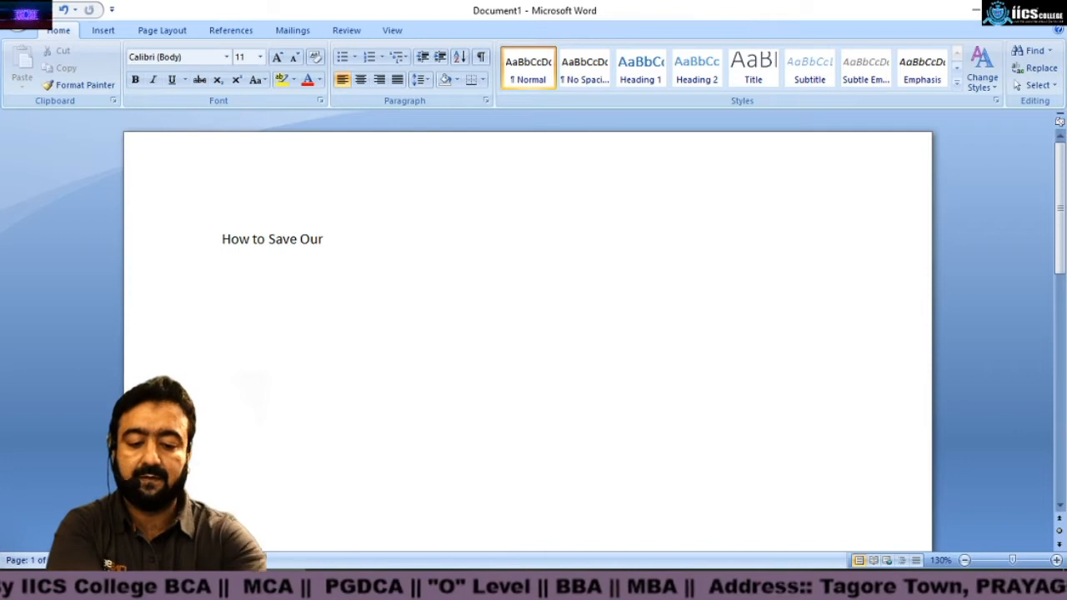
text( Document.)
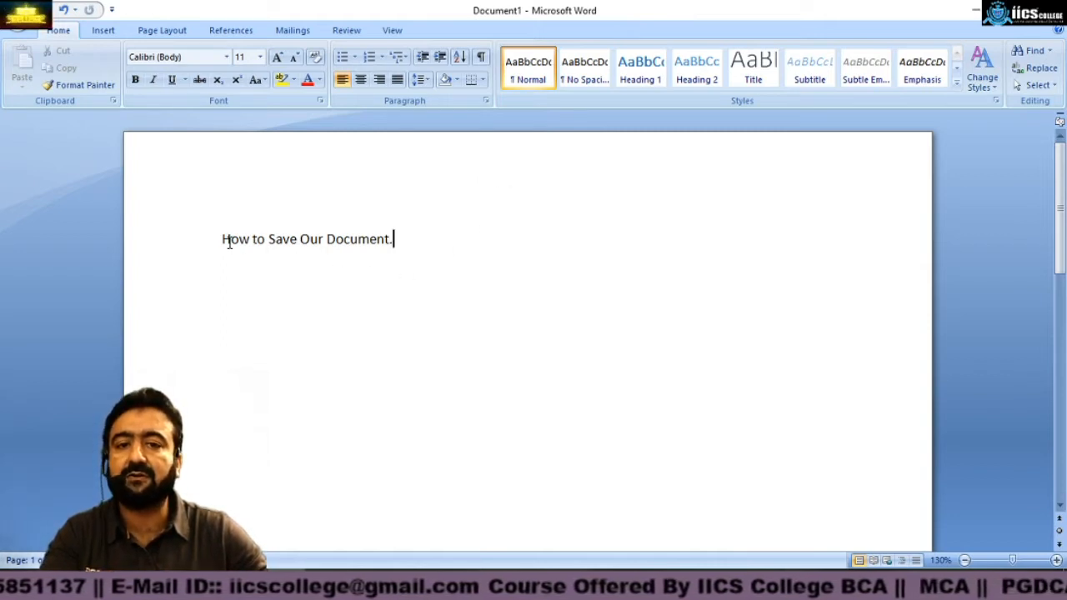
Step: Select the heading and enlarge its font size to 24 pt
drag(223, 240, 419, 244)
key(ctrl+shift+period)
key(ctrl+shift+period)
key(ctrl+shift+period)
key(ctrl+shift+period)
key(ctrl+shift+period)
key(ctrl+shift+period)
key(ctrl+shift+period)
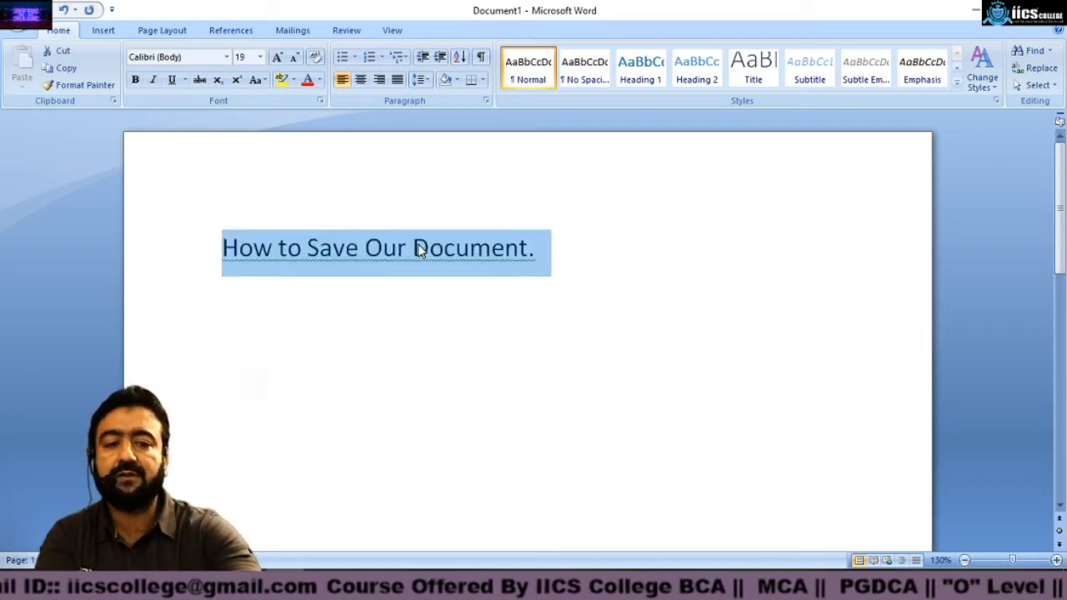
click(432, 315)
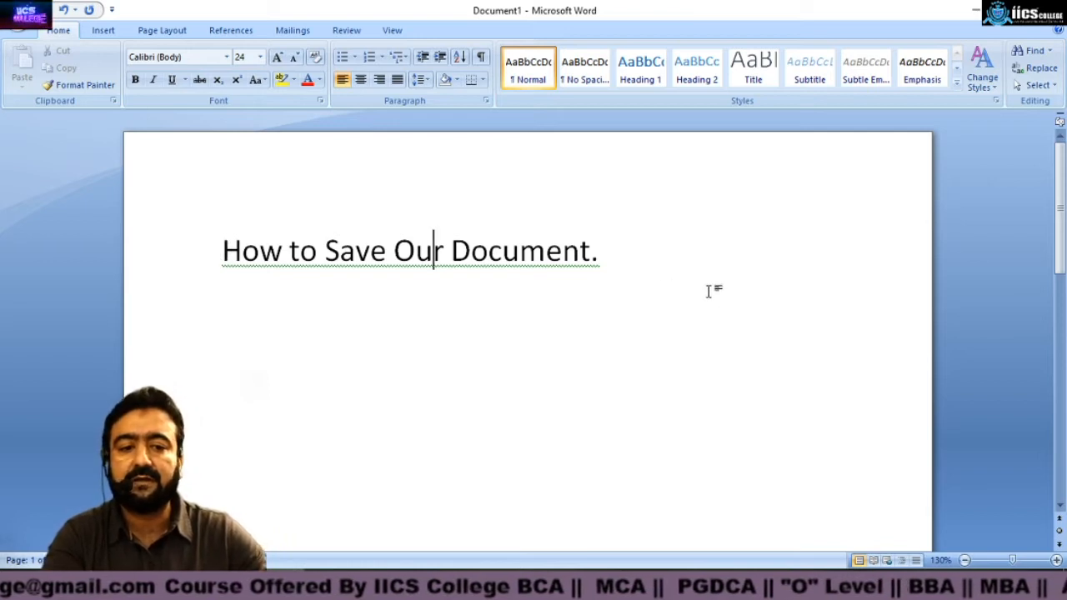
Step: Add the lines "Name:", "Address:" and "Phone :" below the heading
click(616, 257)
key(Return)
text(Name: )
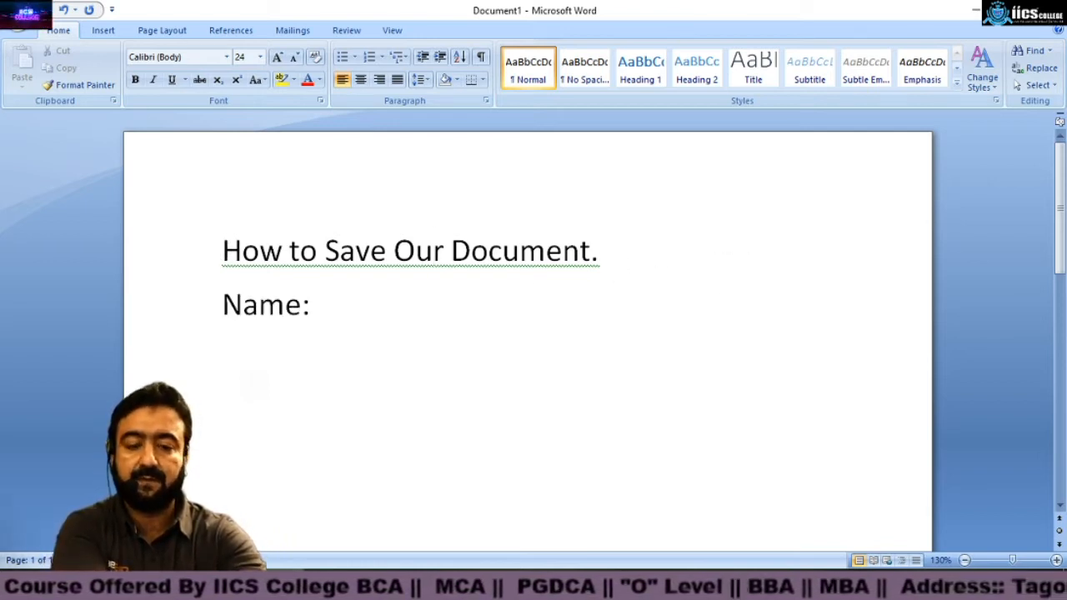
text(Address)
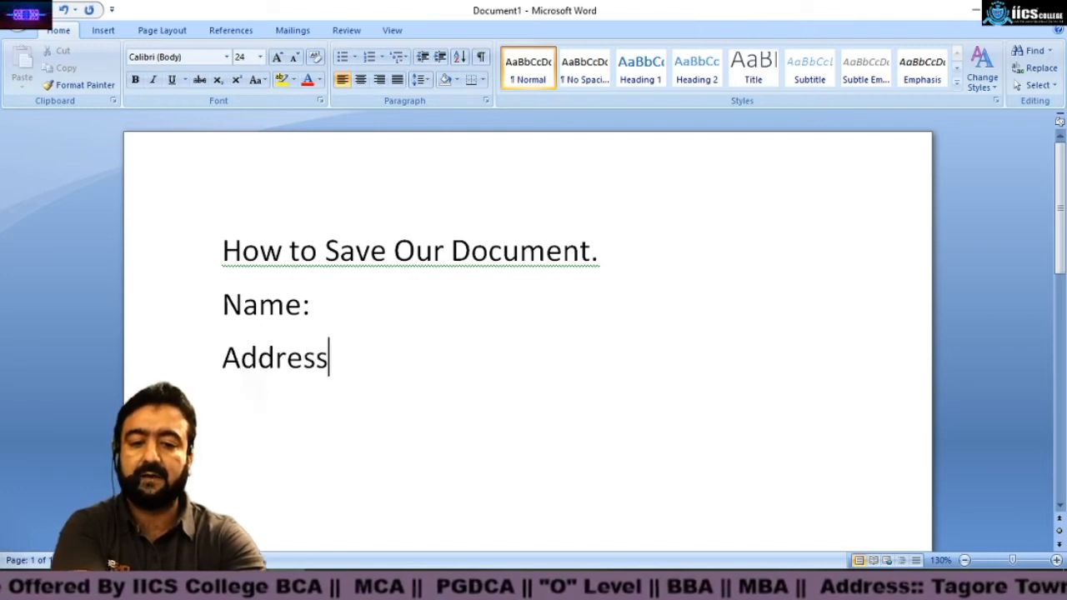
text(: Phone :)
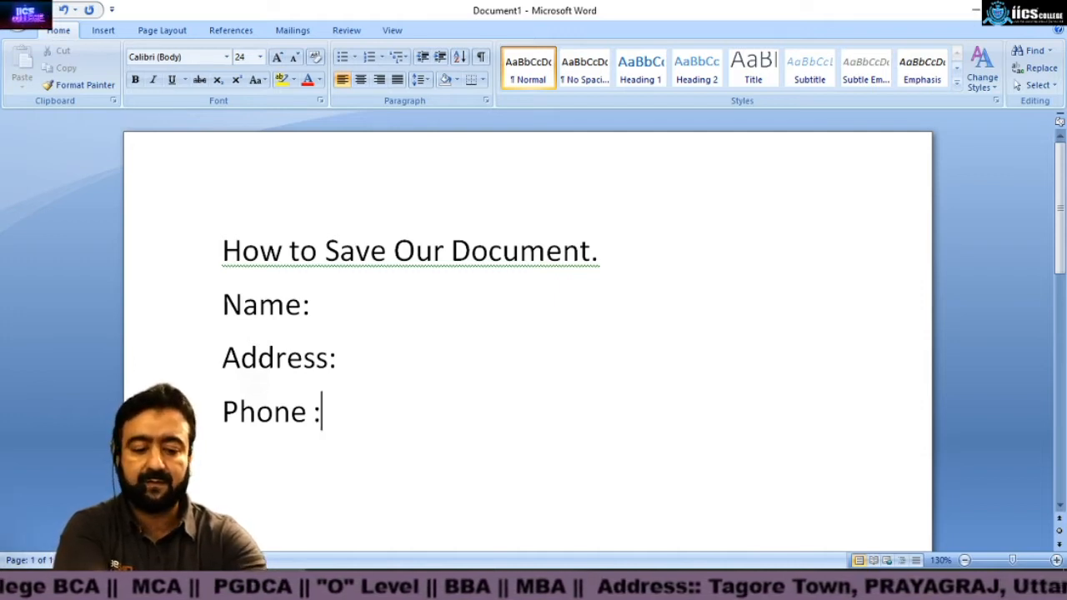
Step: Add the lines "E Mail ID:" and "Website Name:" below the phone line
key(Return)
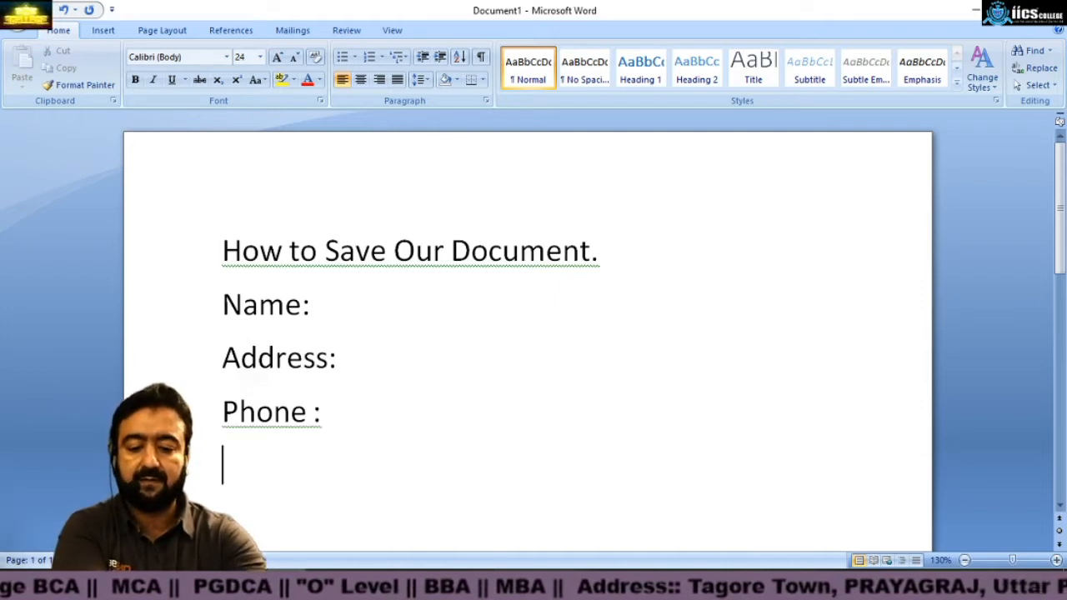
text(Con)
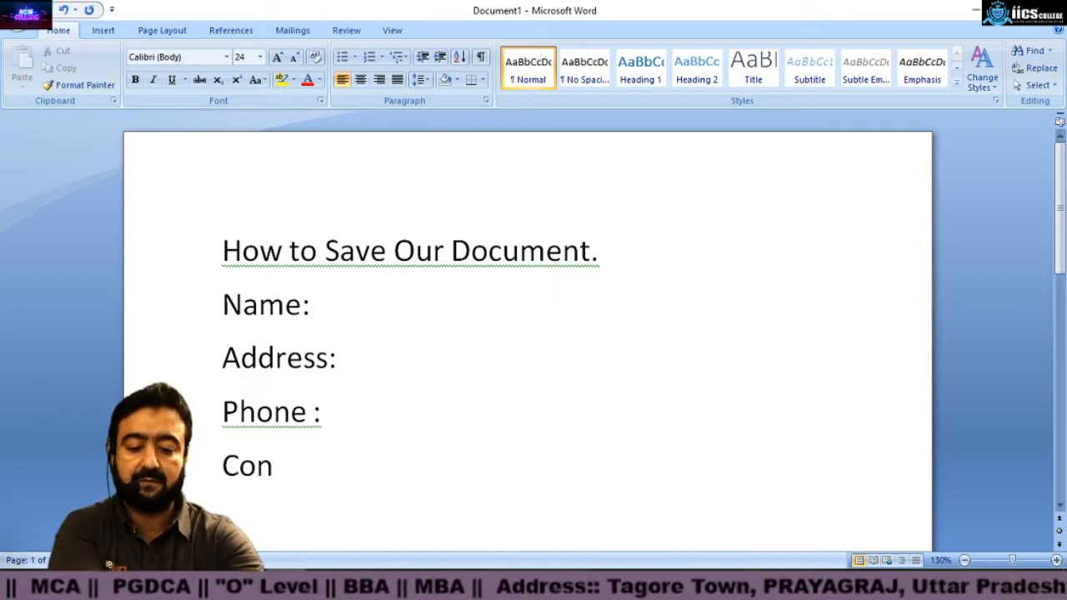
key(BackSpace)
key(BackSpace)
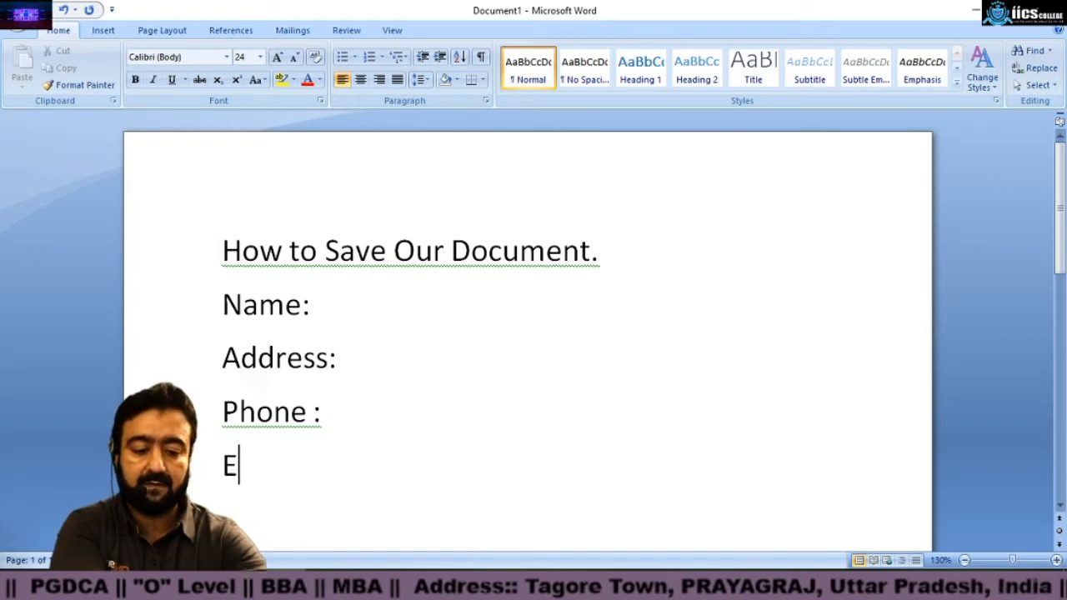
text(MAil ID:)
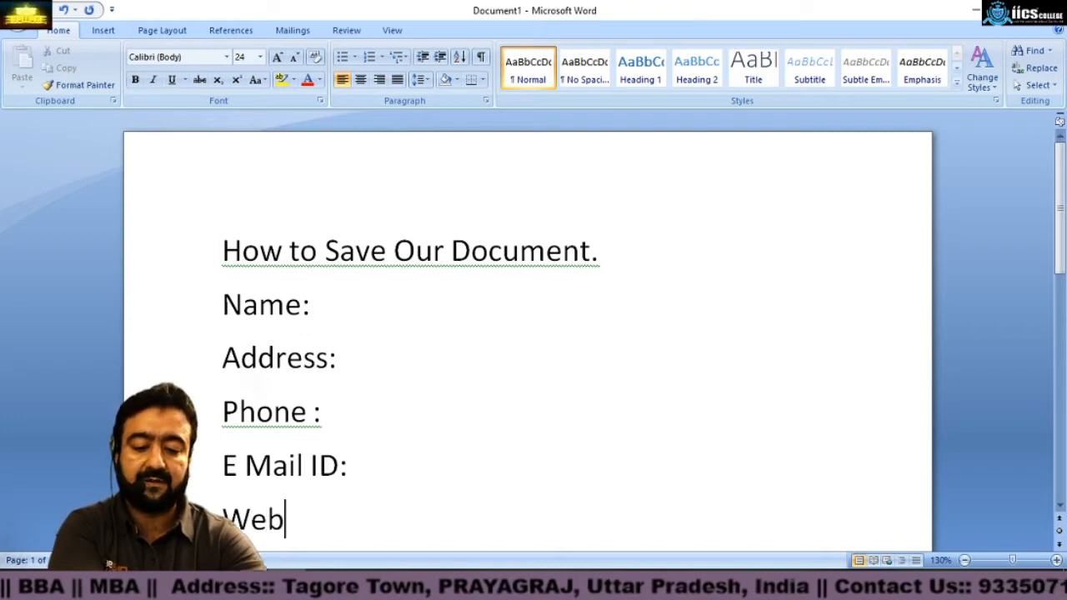
text(site )
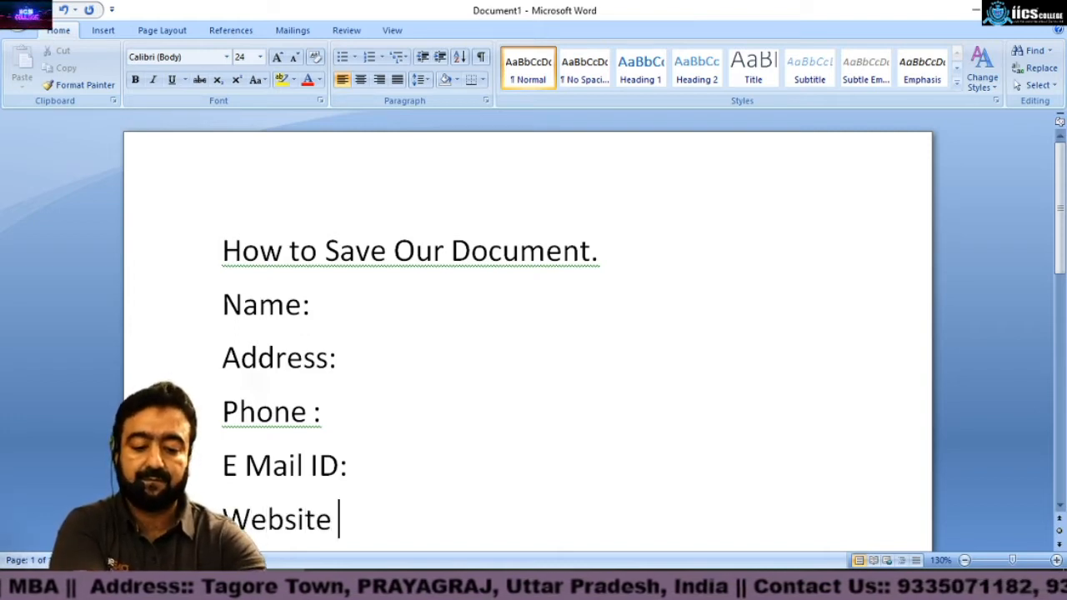
text(Name:)
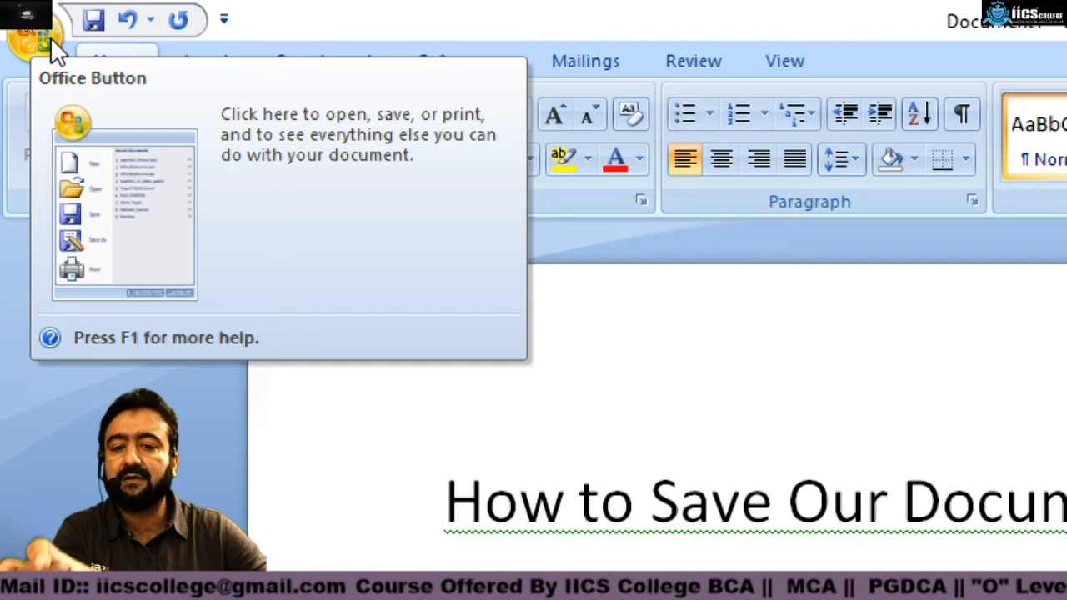
click(50, 39)
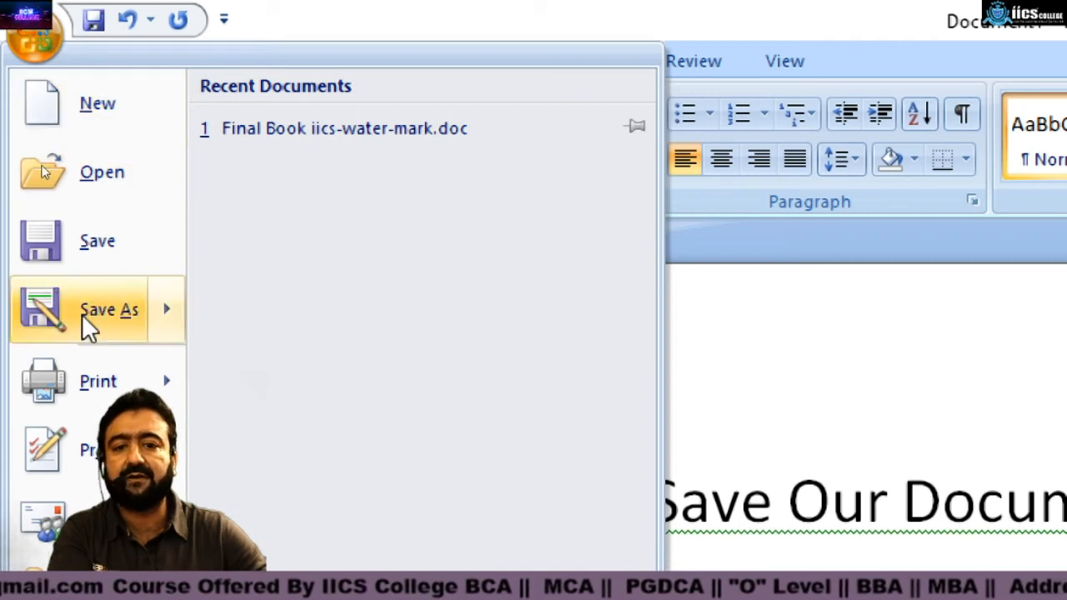
mouse_move(97, 374)
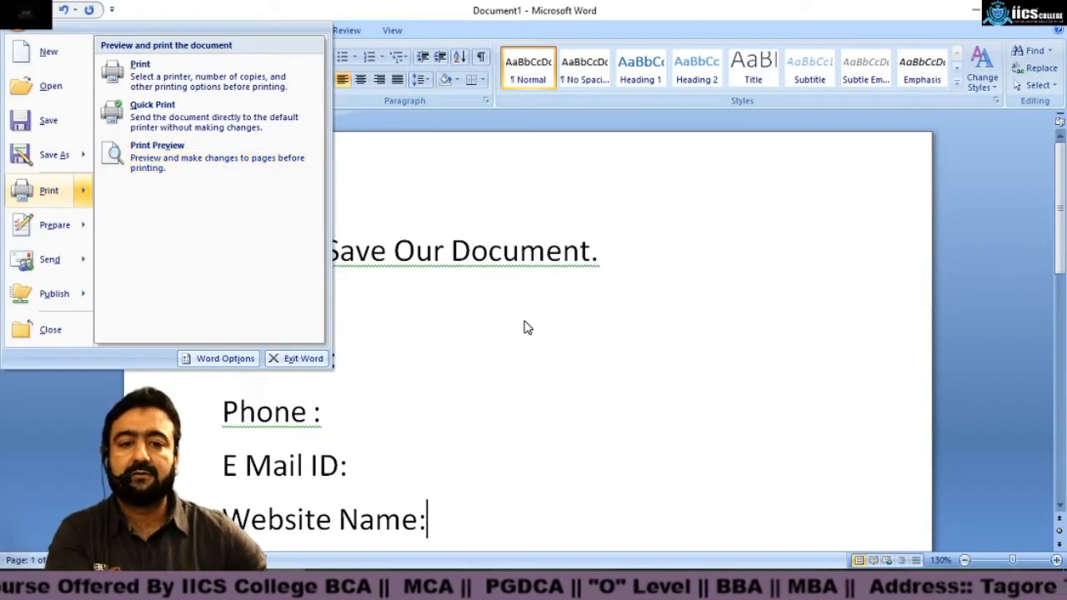
click(523, 327)
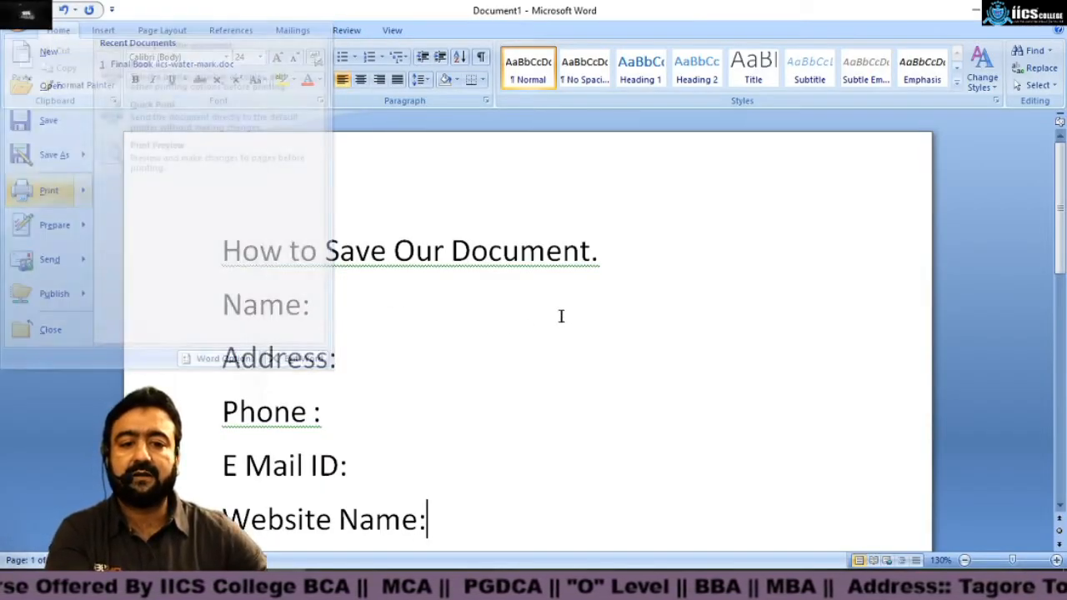
Step: Save the document as a Word Document named "My File" in the Documents folder
click(20, 29)
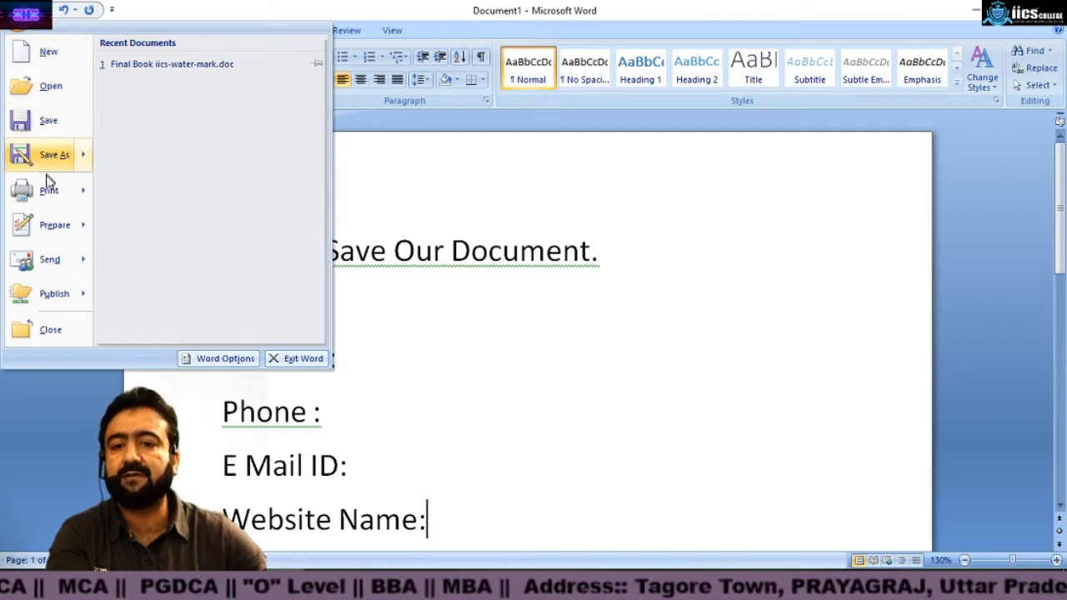
mouse_move(45, 239)
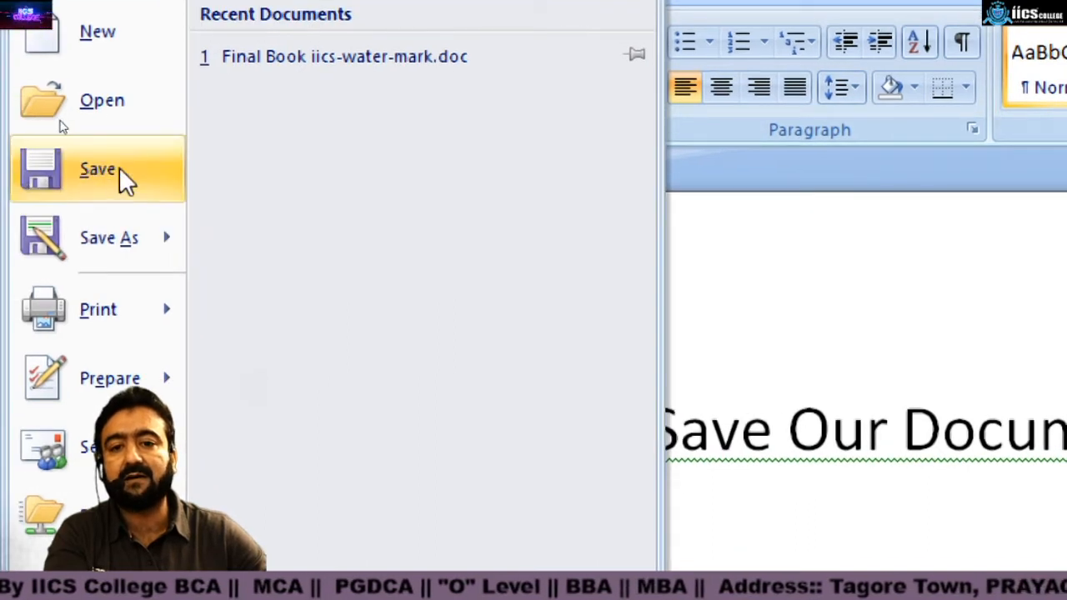
click(124, 179)
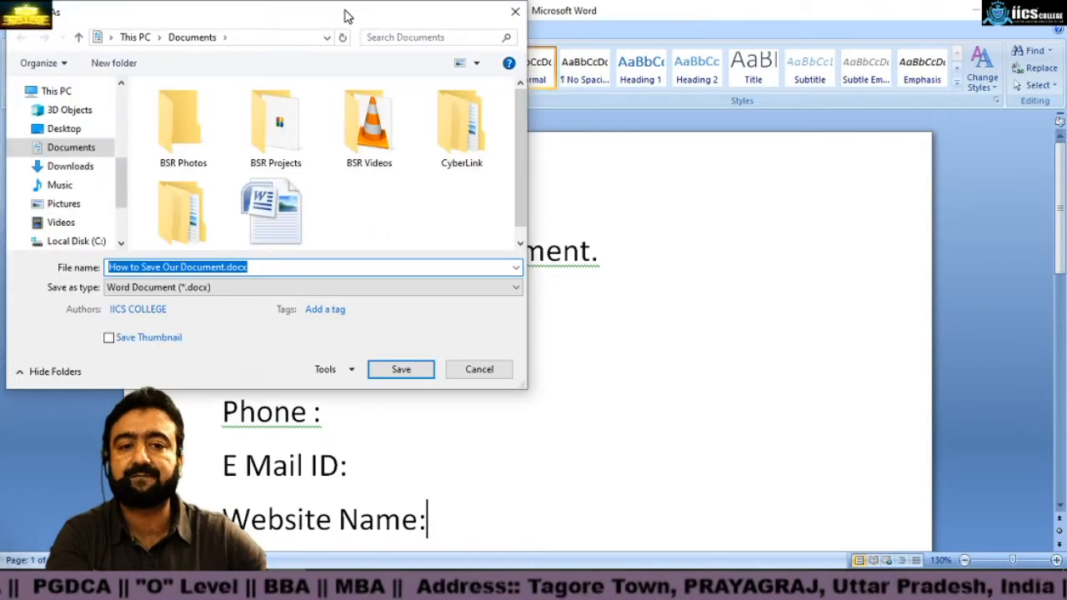
drag(347, 17, 605, 81)
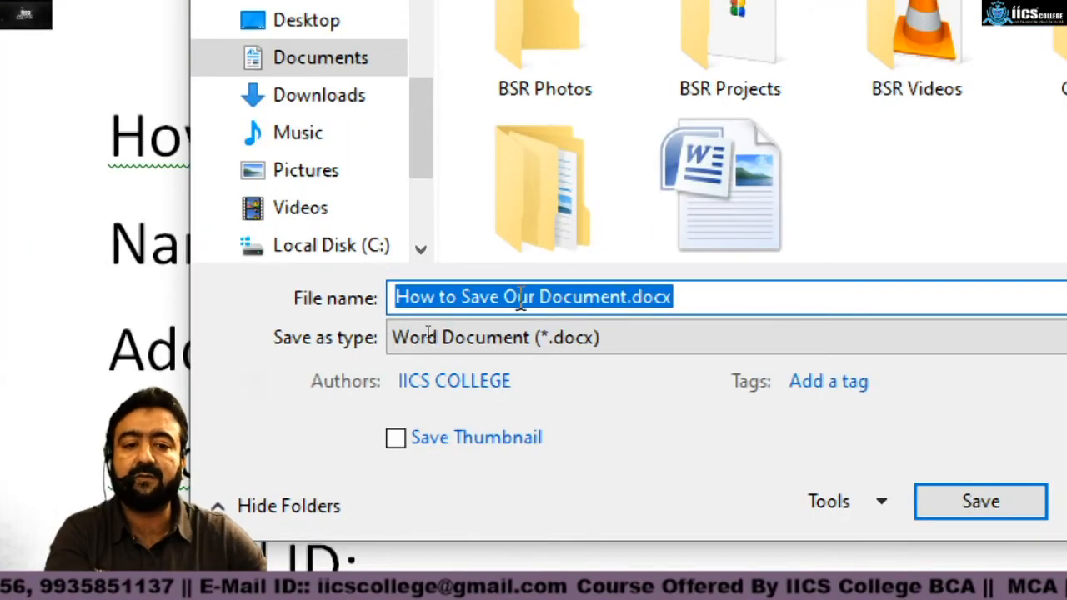
text(F)
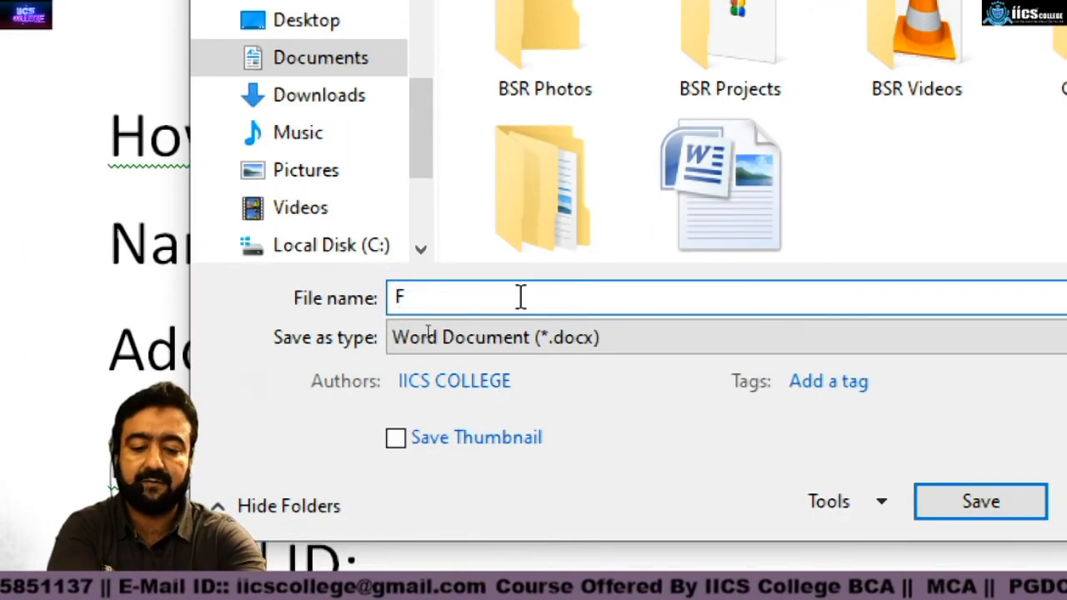
text(My File)
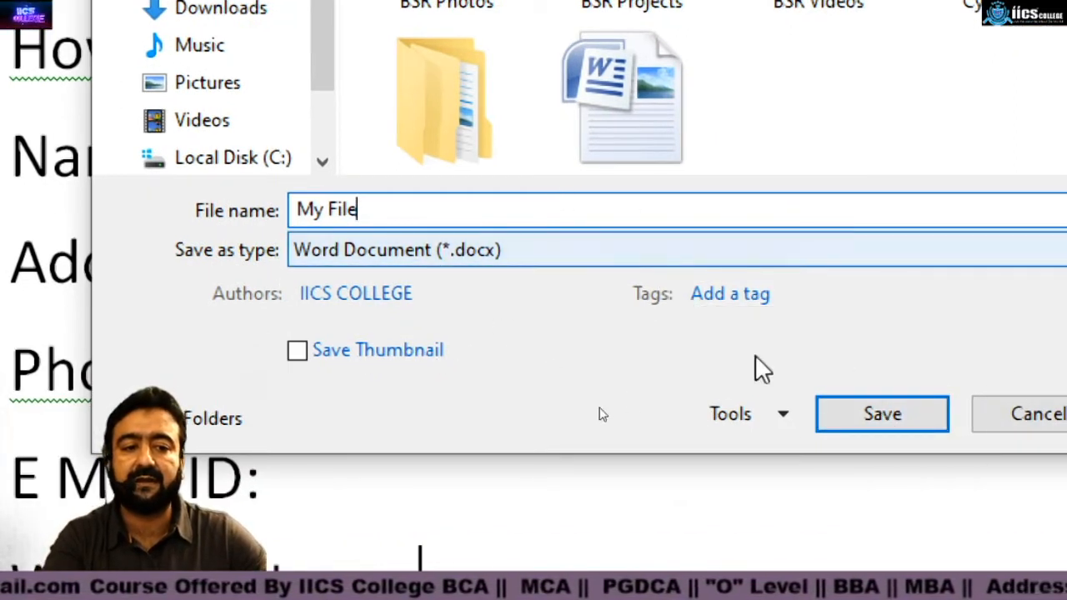
click(883, 418)
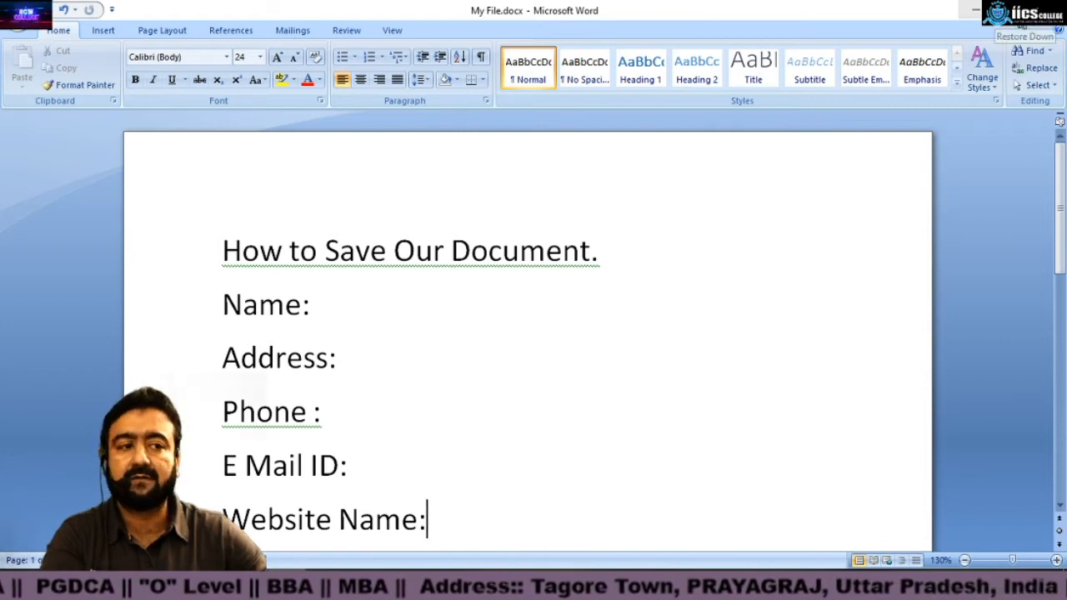
Step: Minimize Word and the other open windows, closing the Videos folder window, to reach the desktop
click(1052, 12)
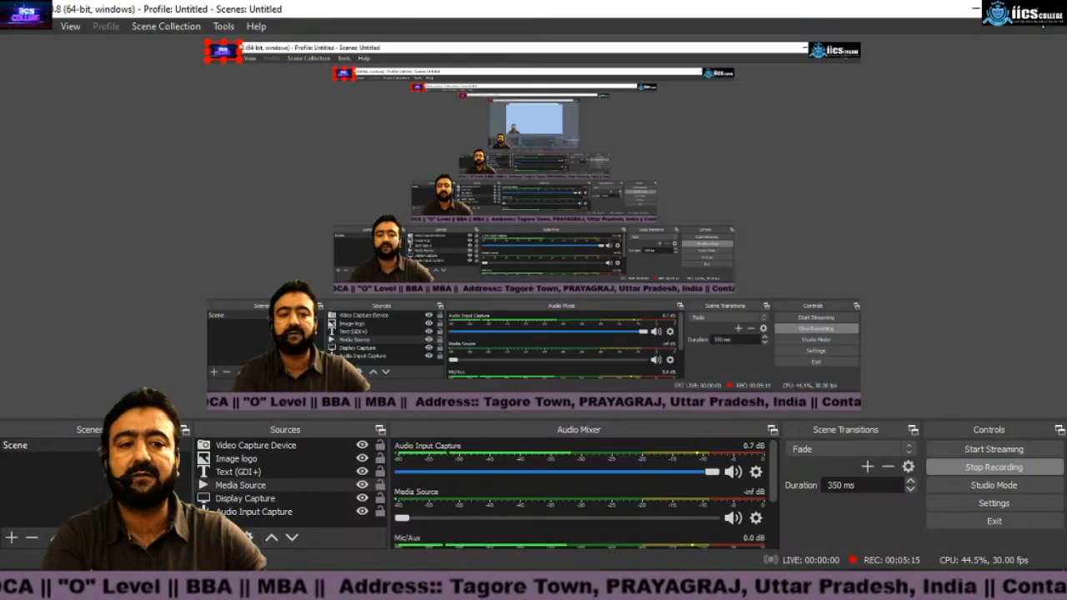
click(976, 10)
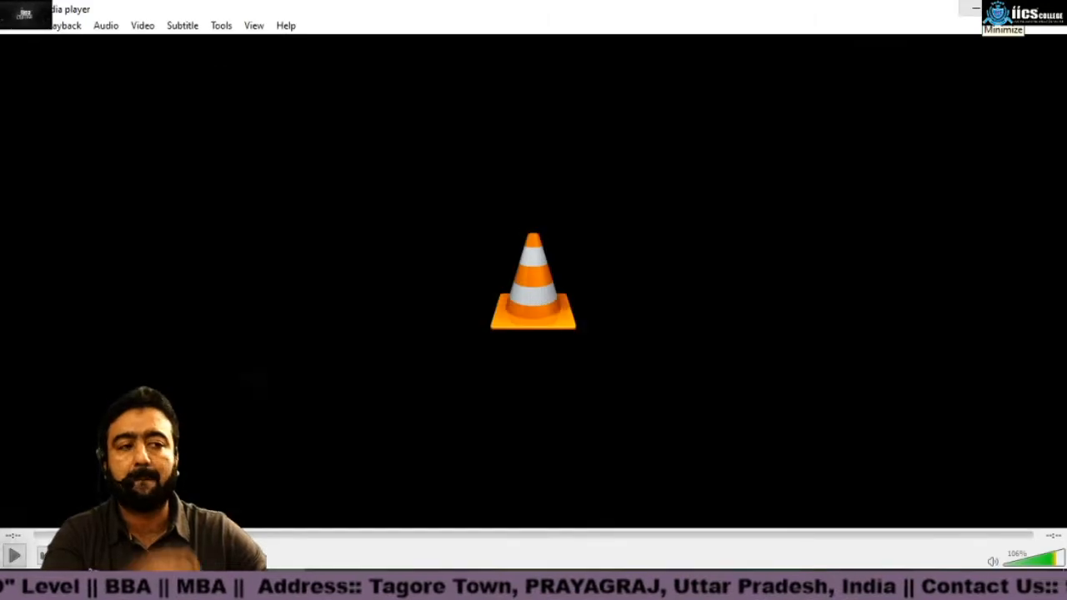
click(975, 8)
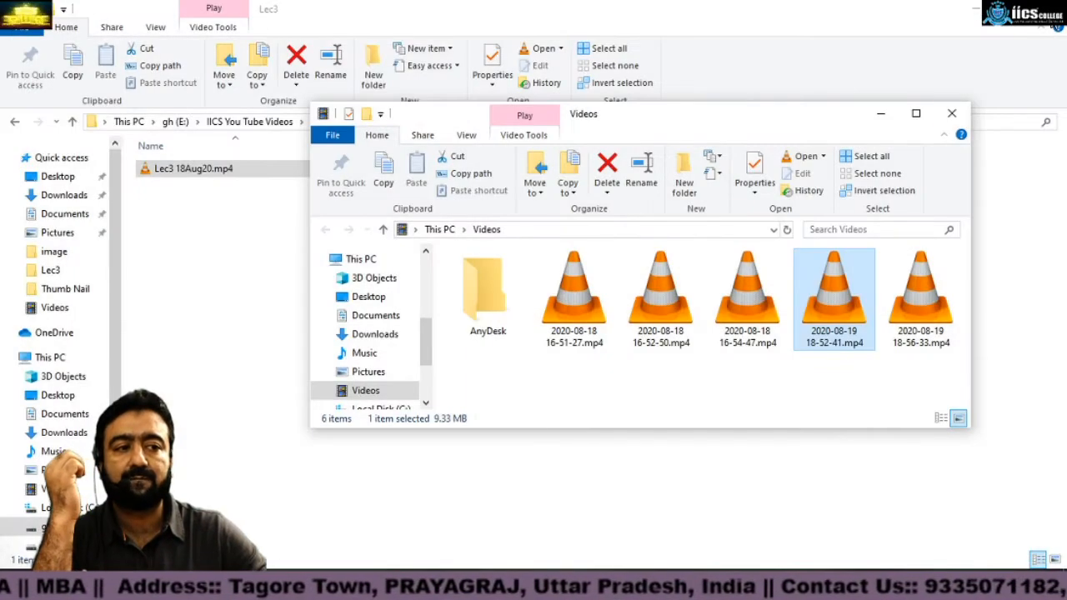
click(952, 113)
click(1048, 9)
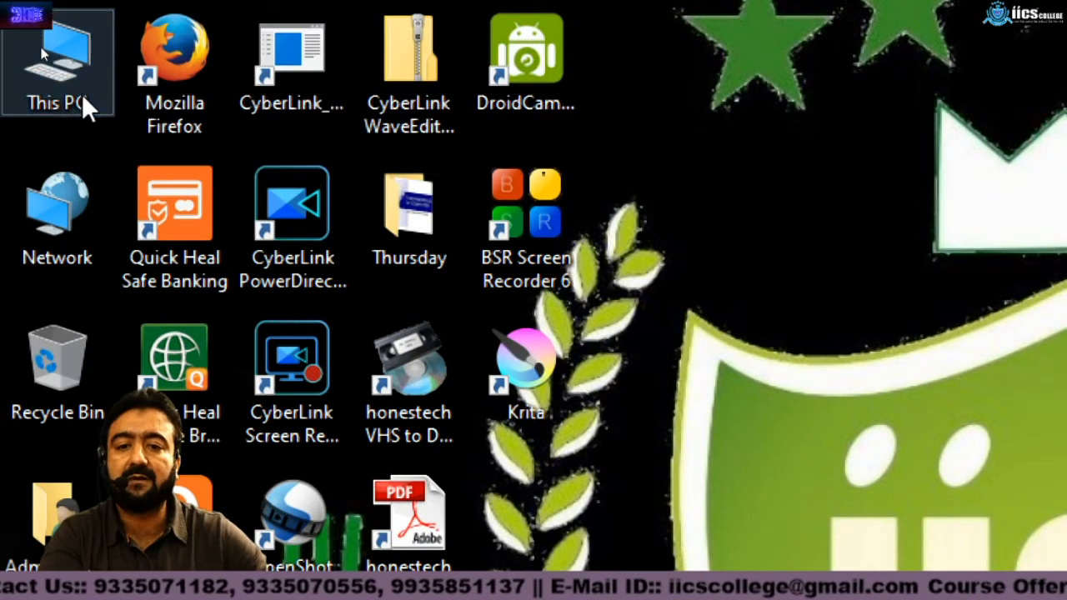
Step: Open This PC and go to the Documents folder
double_click(83, 95)
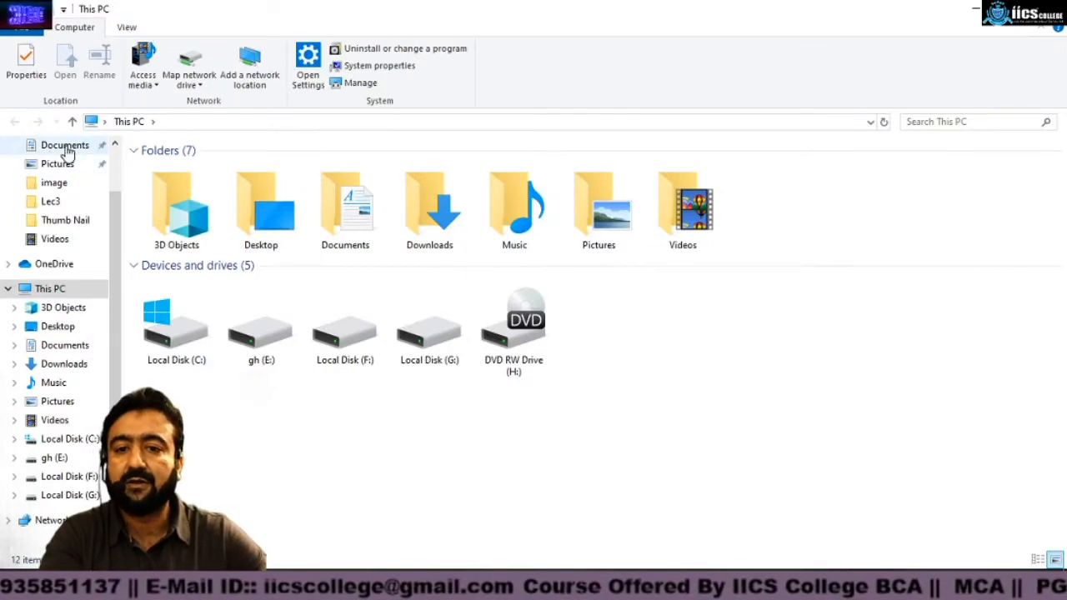
click(67, 148)
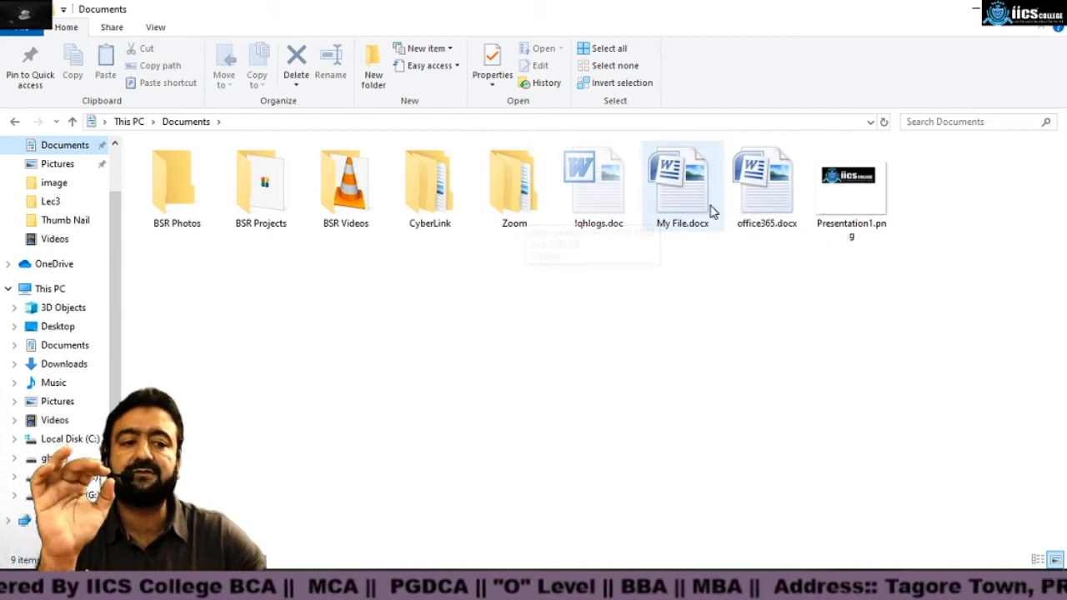
mouse_move(711, 211)
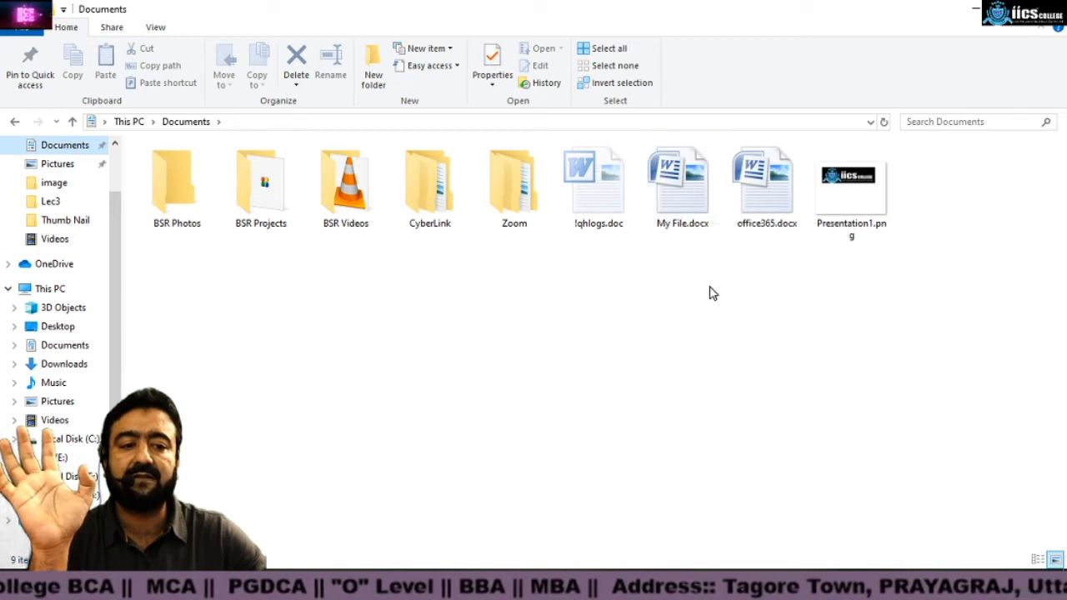
Step: Open My File.docx from the Documents folder
click(689, 200)
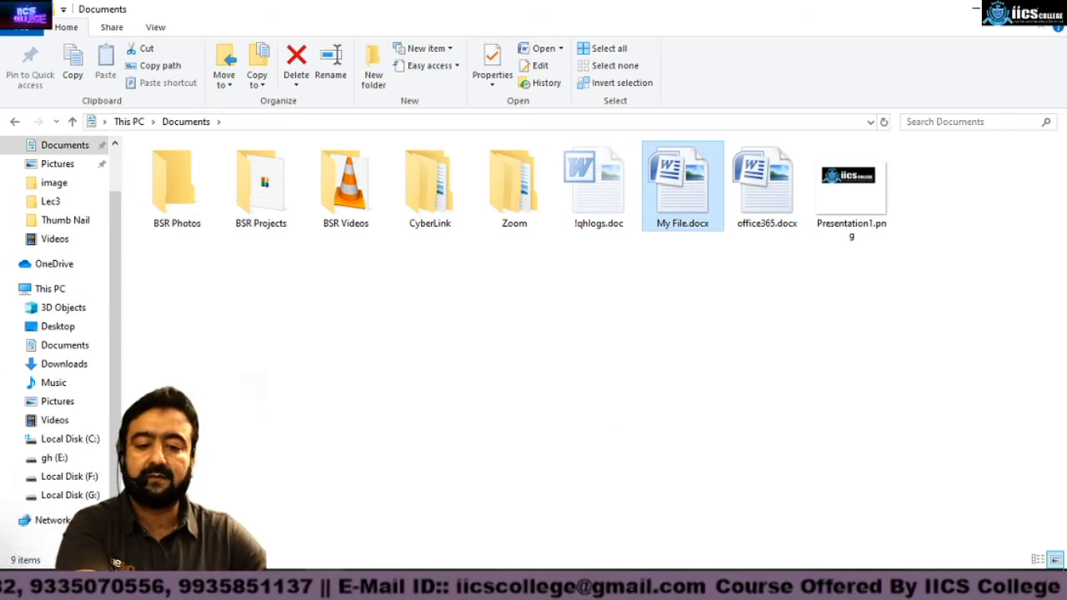
click(500, 586)
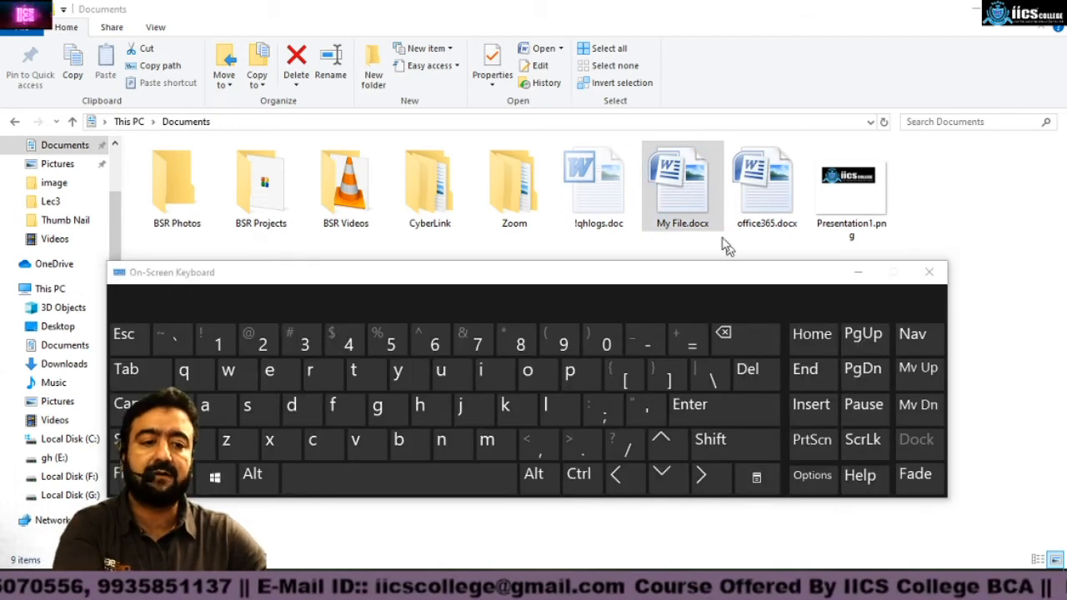
click(691, 191)
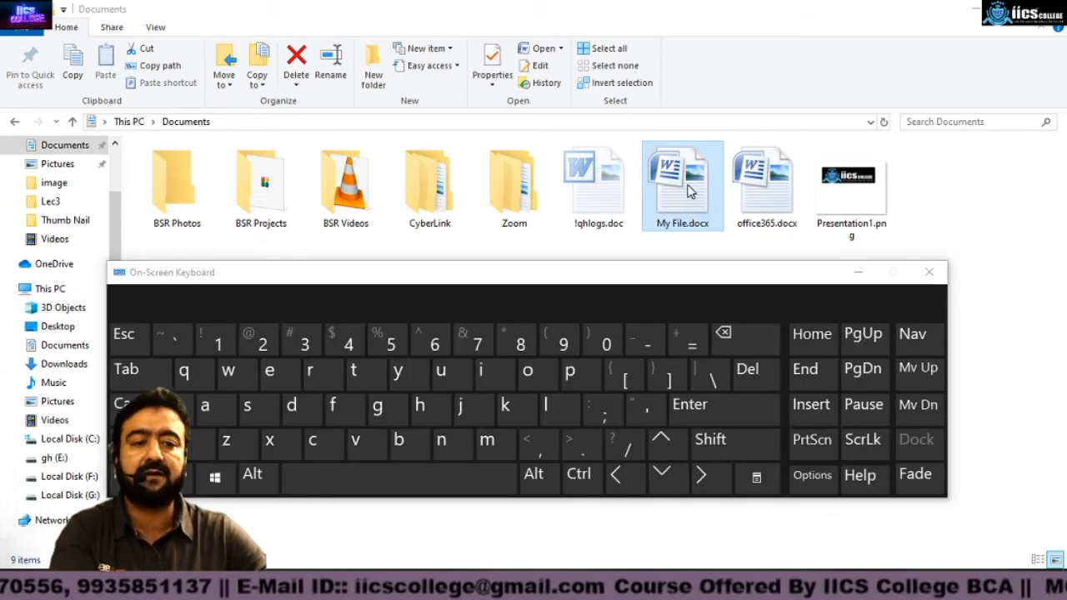
click(713, 409)
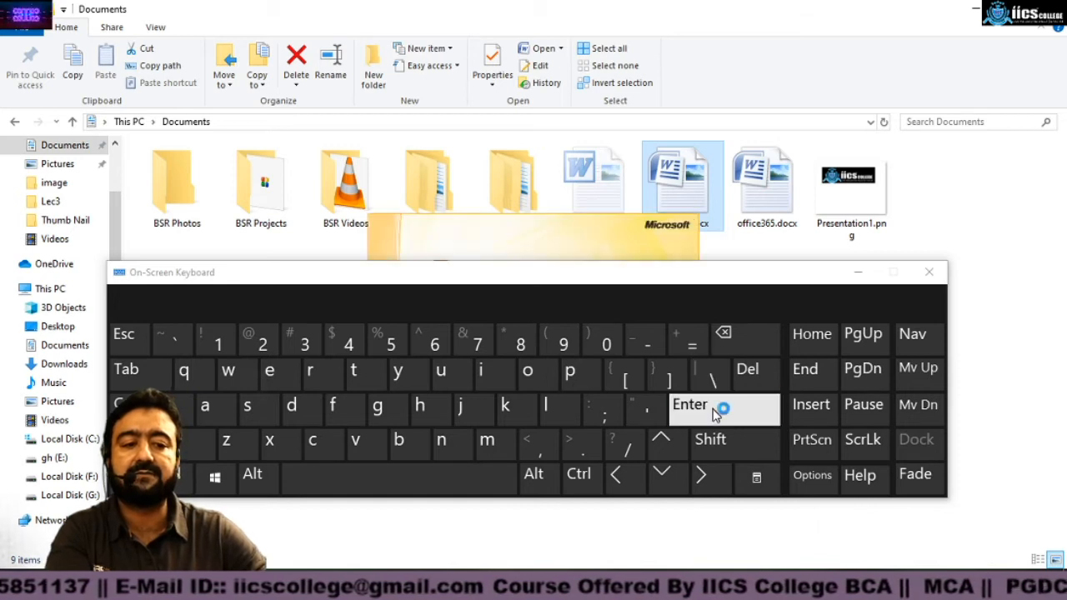
click(862, 273)
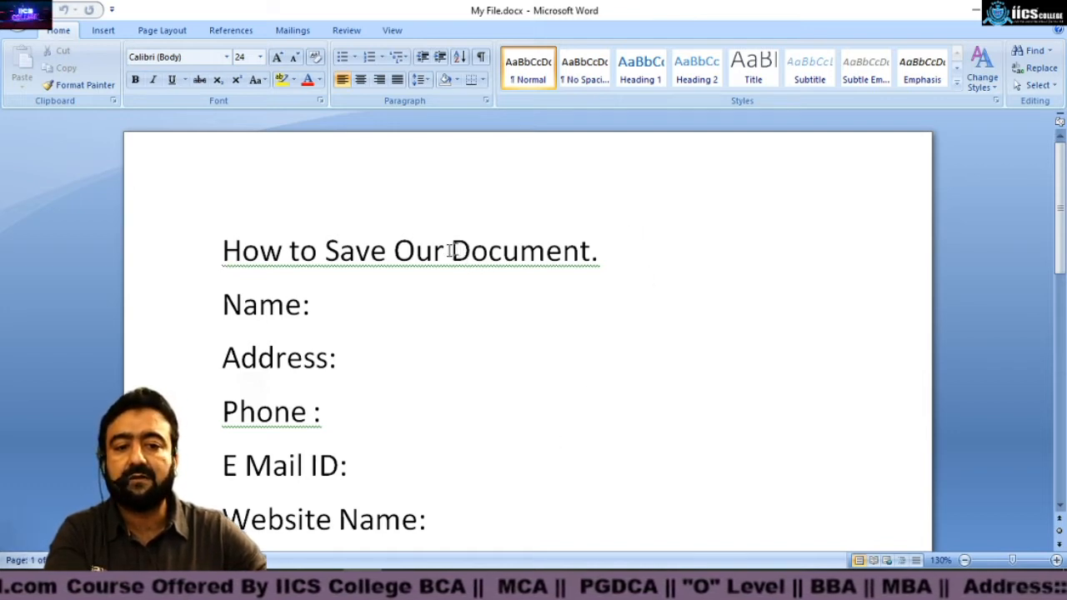
Step: Delete the word "Document." from the end of the heading line
drag(221, 250, 557, 255)
double_click(639, 250)
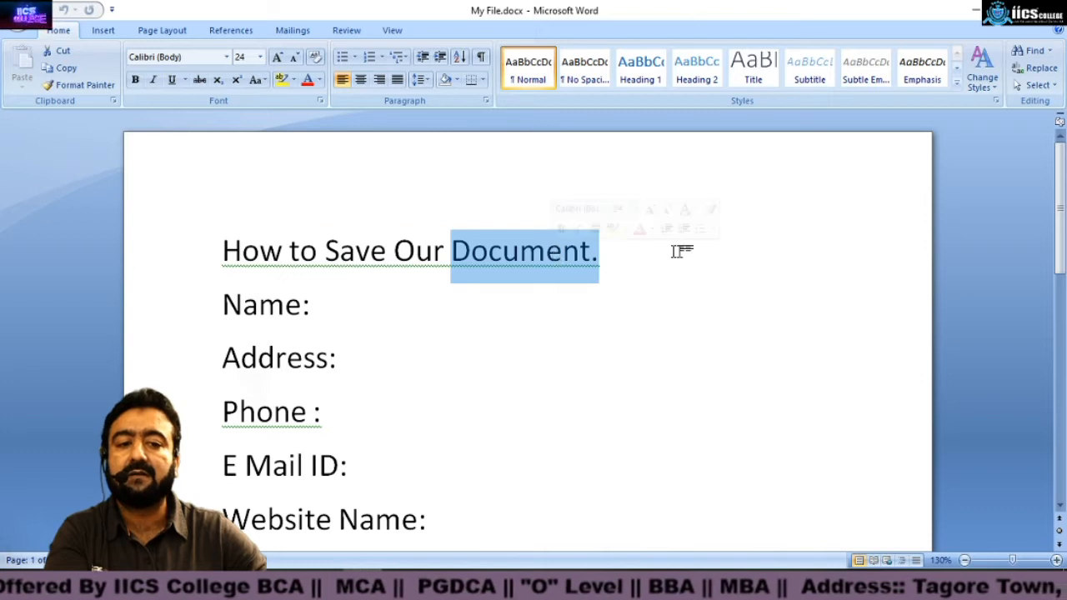
click(621, 253)
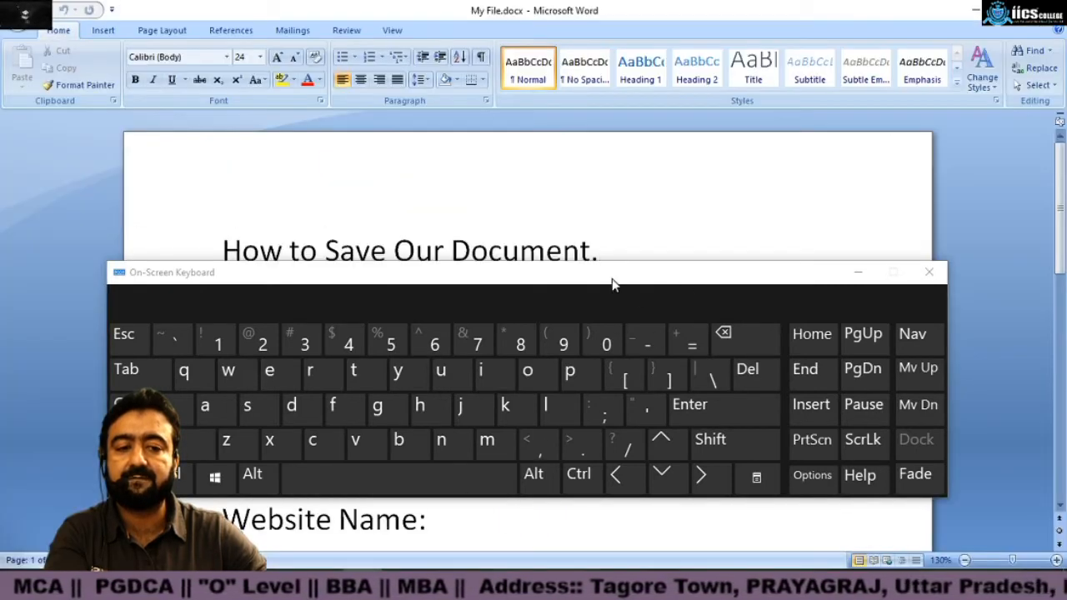
drag(613, 280, 609, 325)
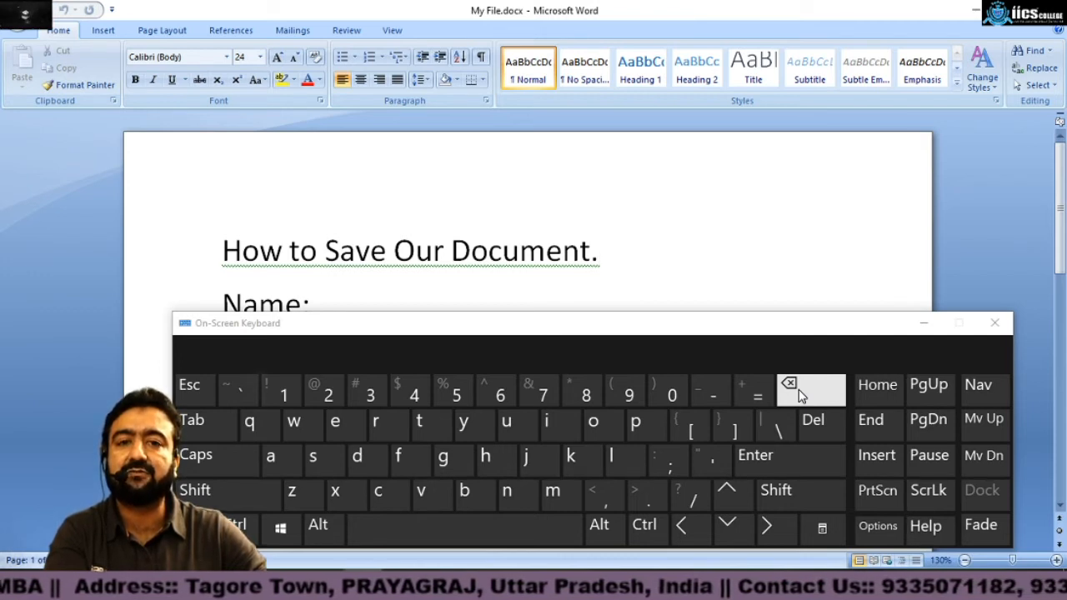
click(798, 390)
click(798, 390)
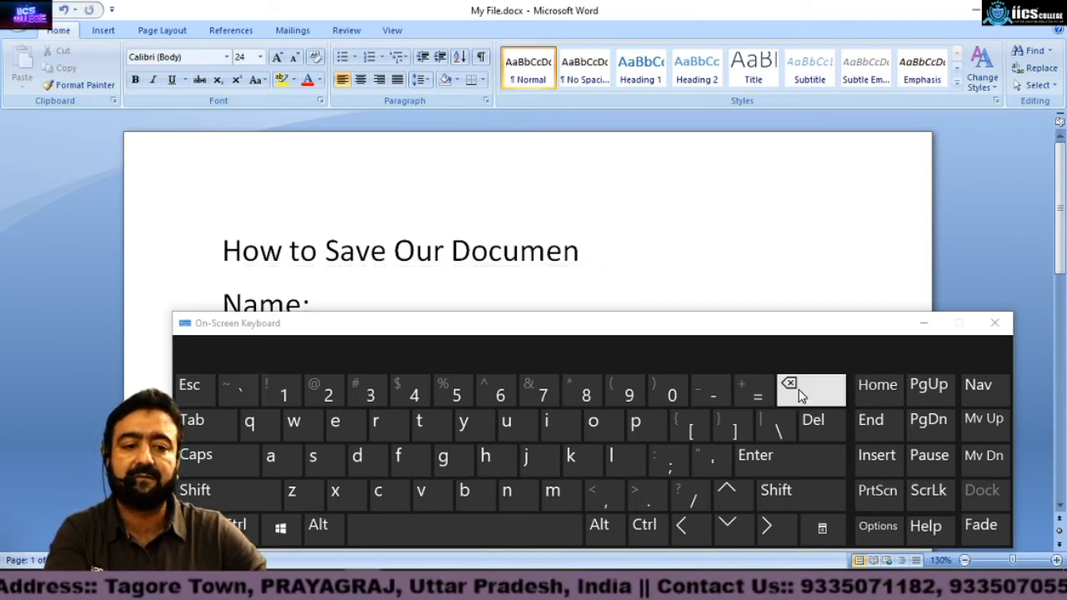
click(798, 389)
click(798, 389)
click(798, 389)
click(798, 390)
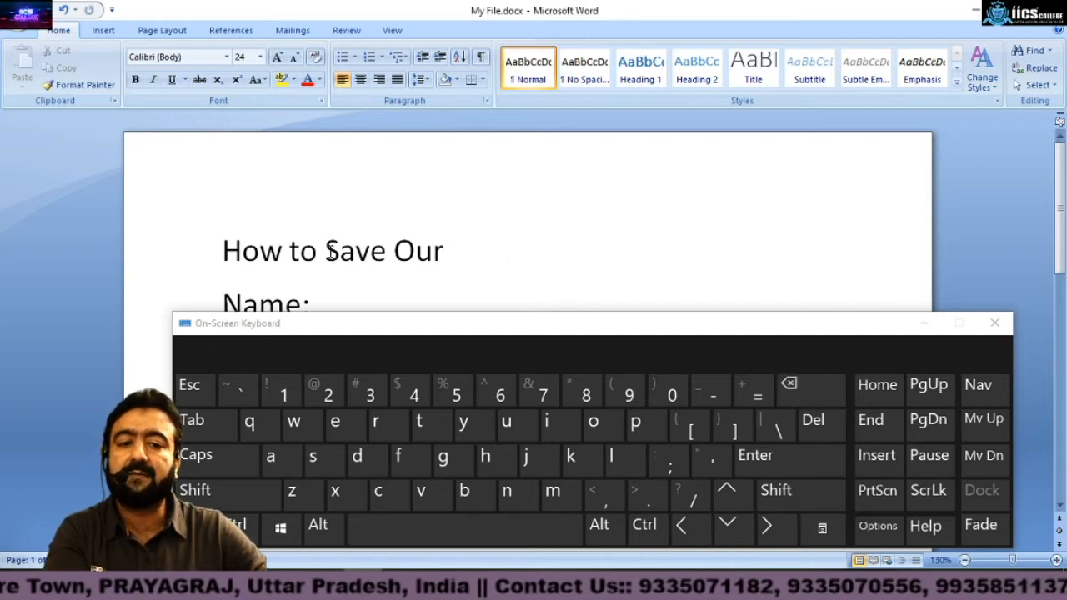
Step: Delete the remaining heading text "How to Save Our"
click(222, 250)
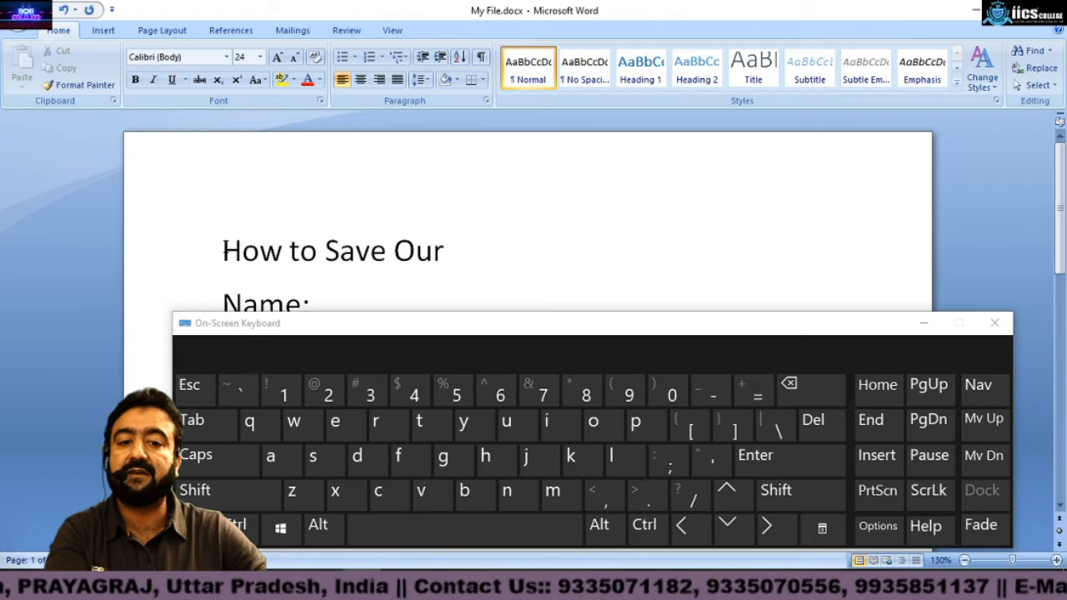
click(823, 428)
click(823, 429)
click(824, 428)
click(823, 428)
click(823, 429)
click(823, 429)
click(823, 428)
click(823, 428)
click(823, 429)
click(823, 428)
click(824, 428)
click(823, 428)
click(824, 428)
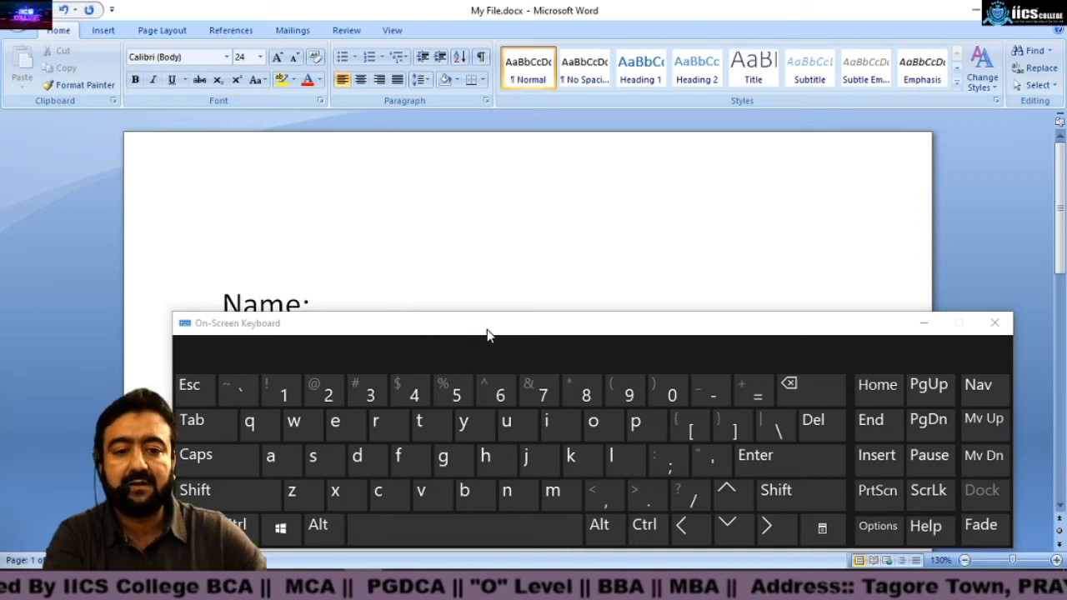
Step: Enter "BIO DATA" as the new heading
click(924, 323)
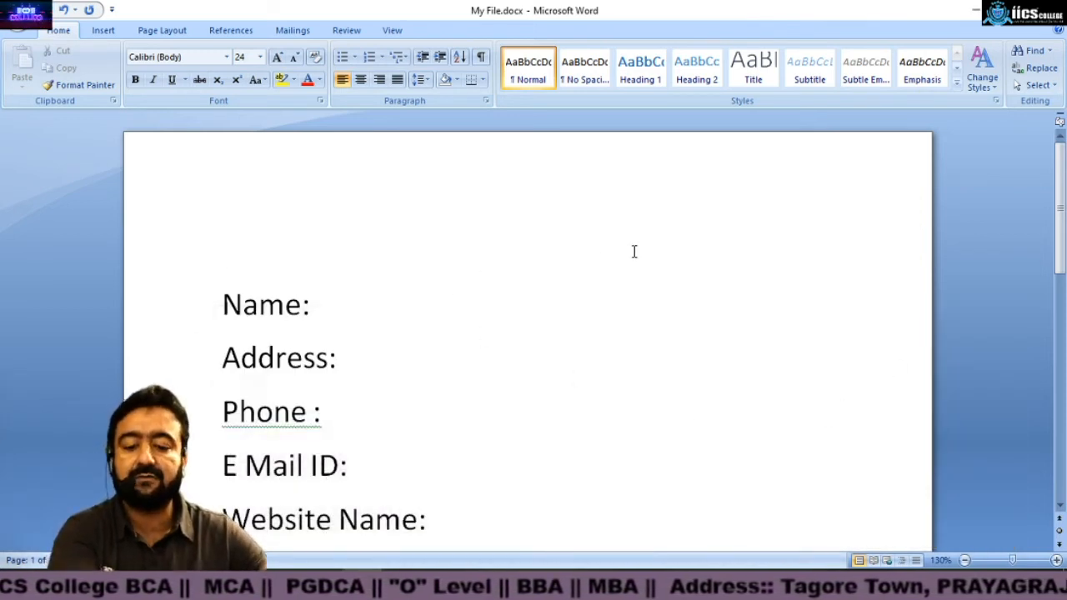
text(BIO DATA)
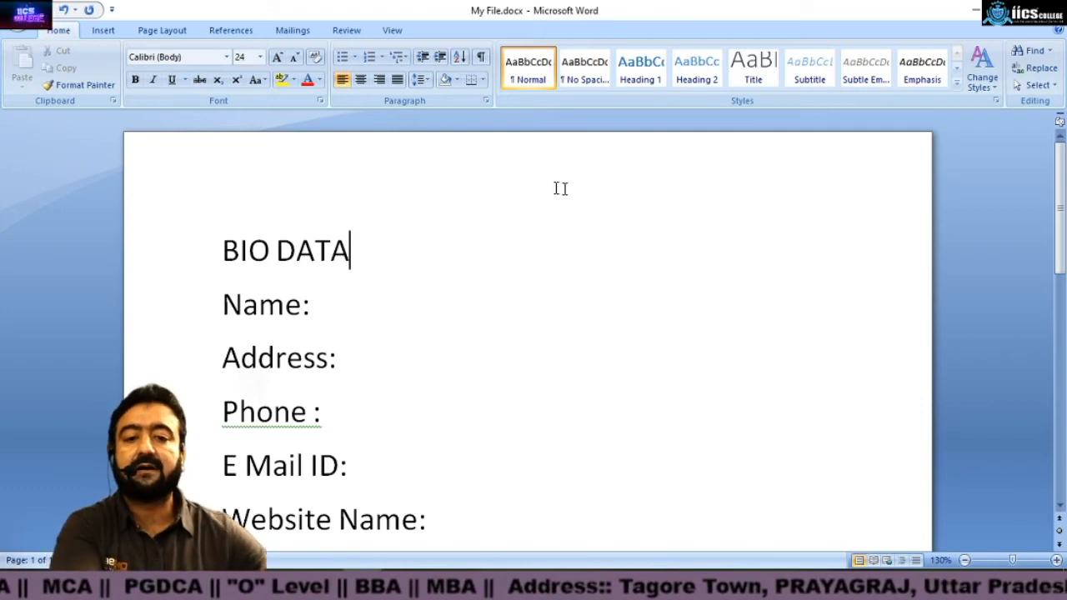
Step: Center the "BIO DATA" heading on the page
click(222, 249)
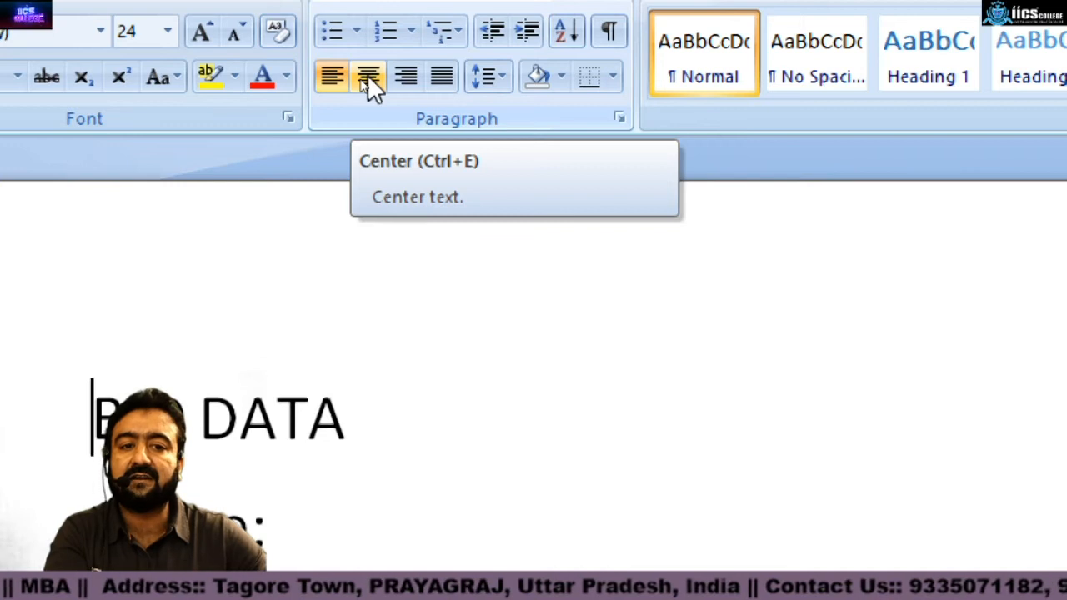
click(367, 77)
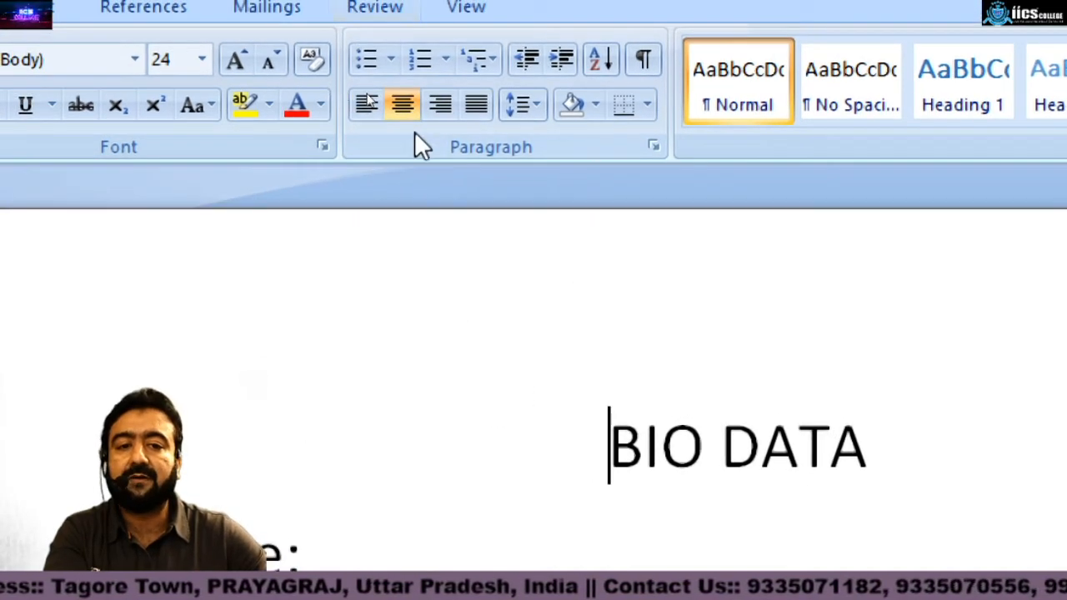
click(331, 75)
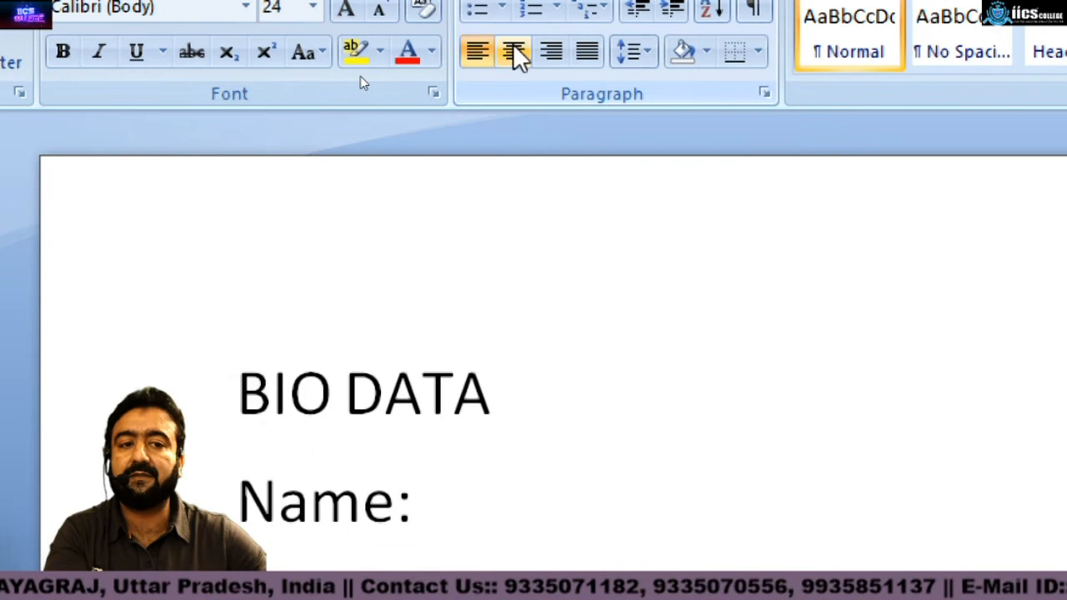
click(513, 50)
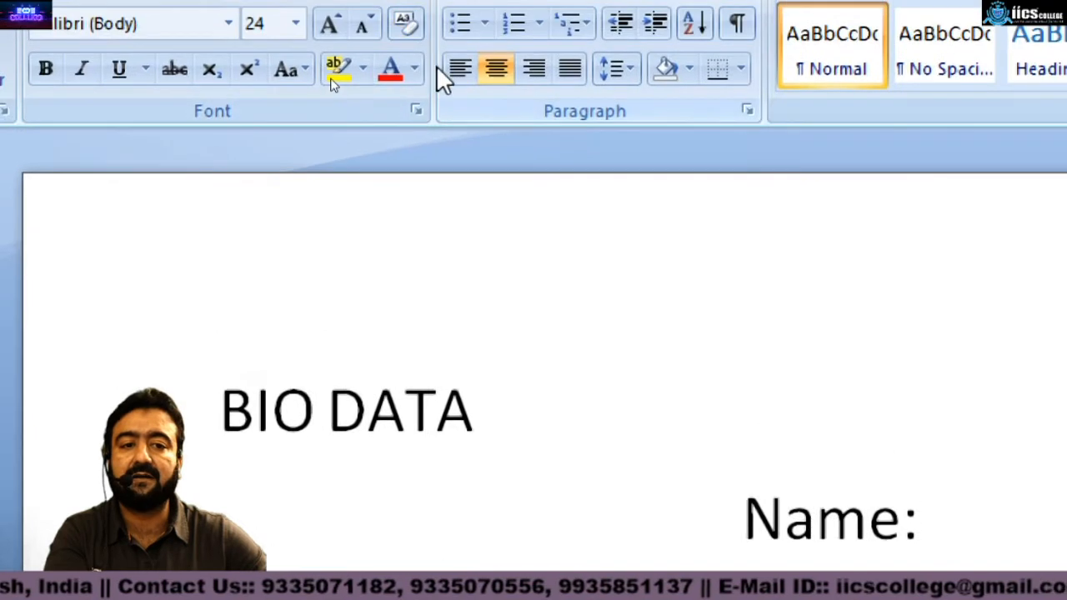
click(459, 70)
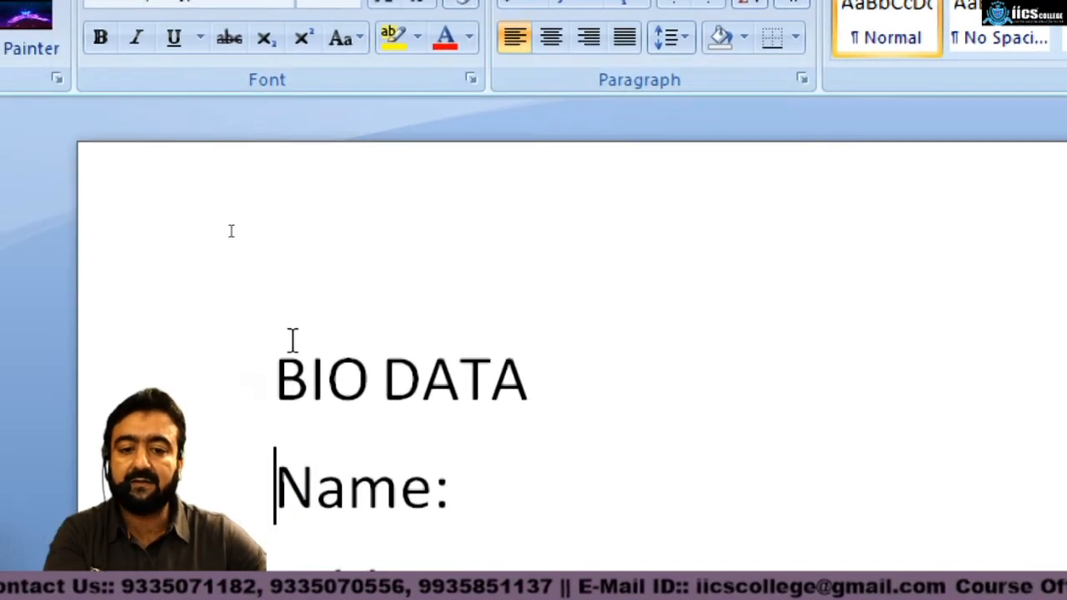
click(236, 373)
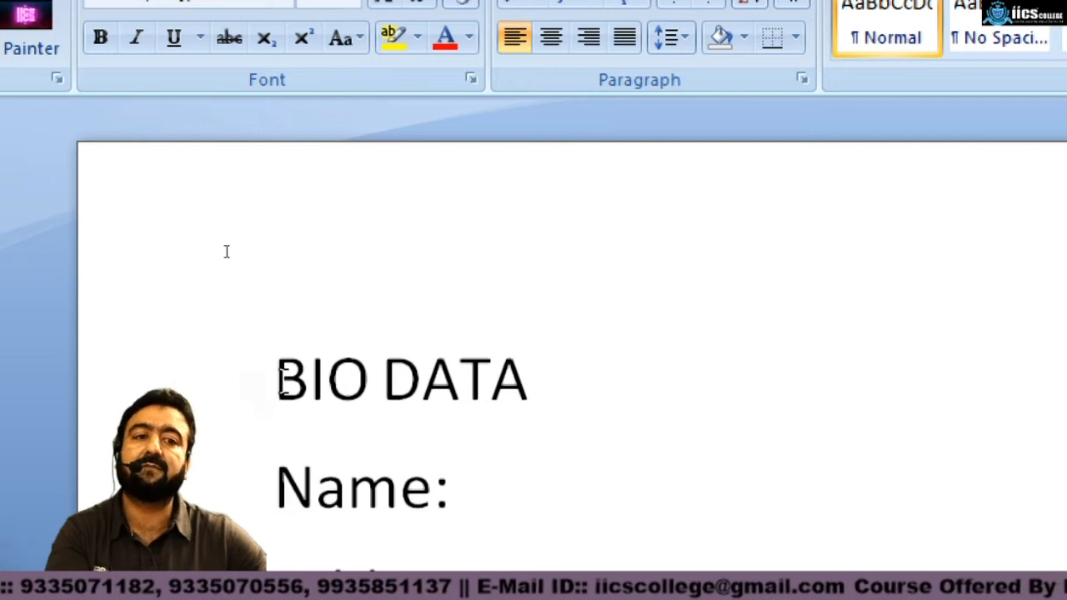
click(537, 81)
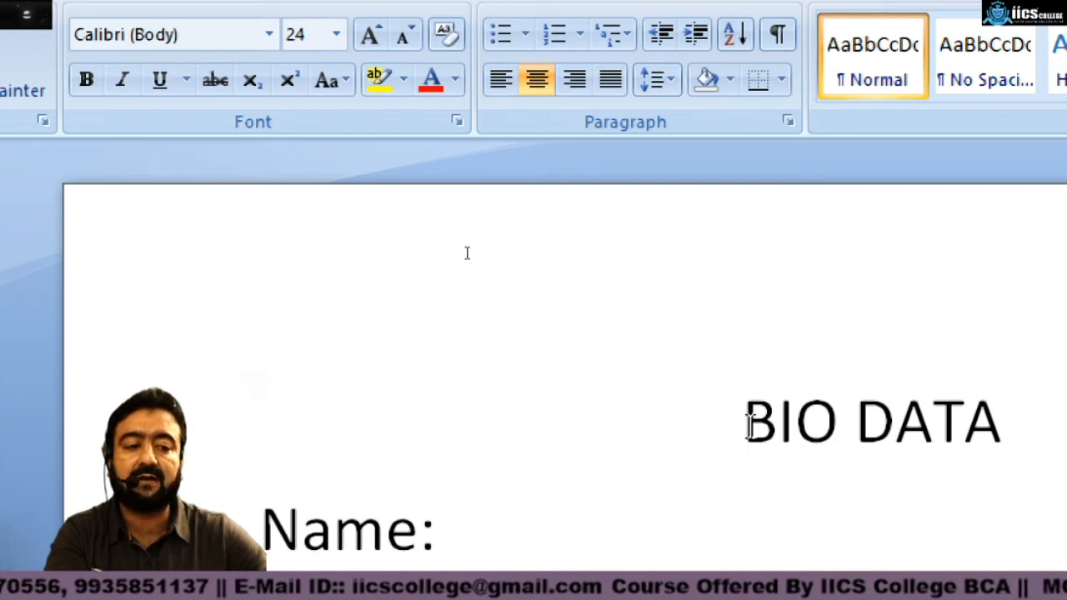
Step: Make the "BIO DATA" heading bold
drag(747, 421, 962, 428)
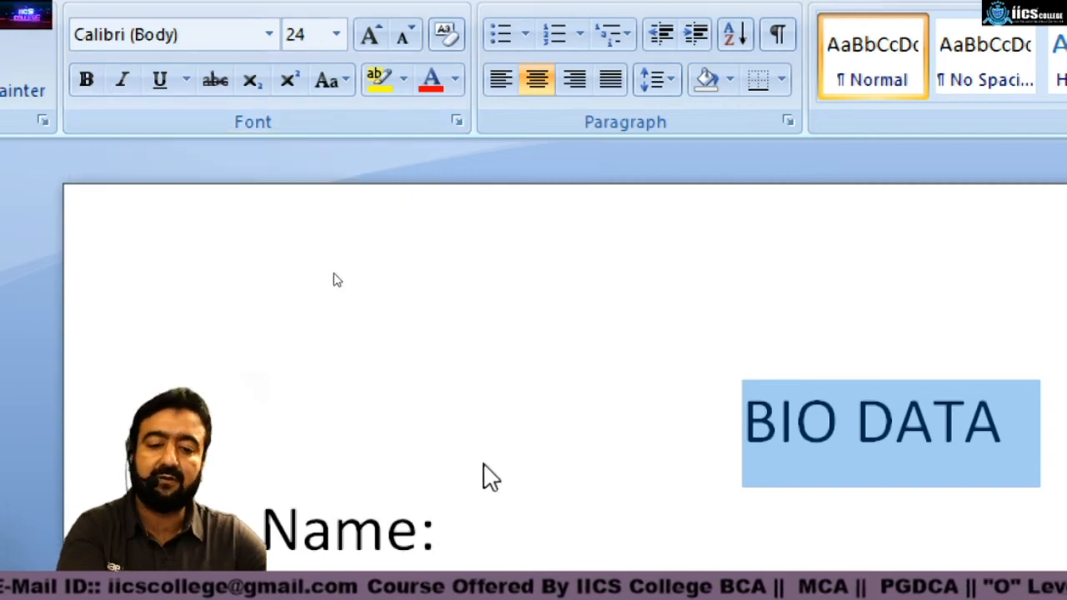
key(ctrl+b)
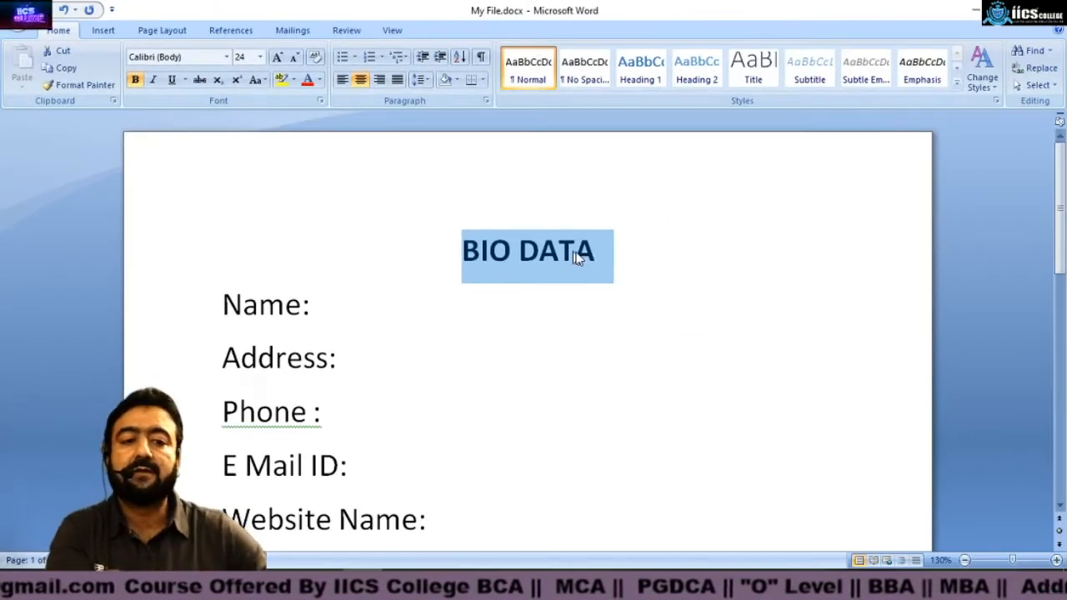
click(549, 315)
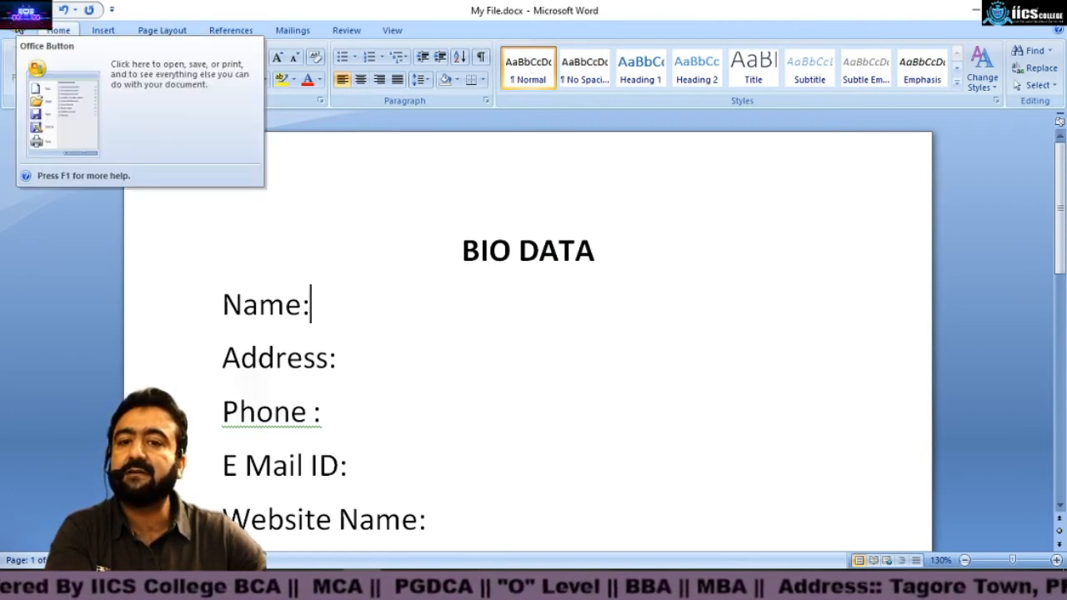
Step: Save the document
click(18, 29)
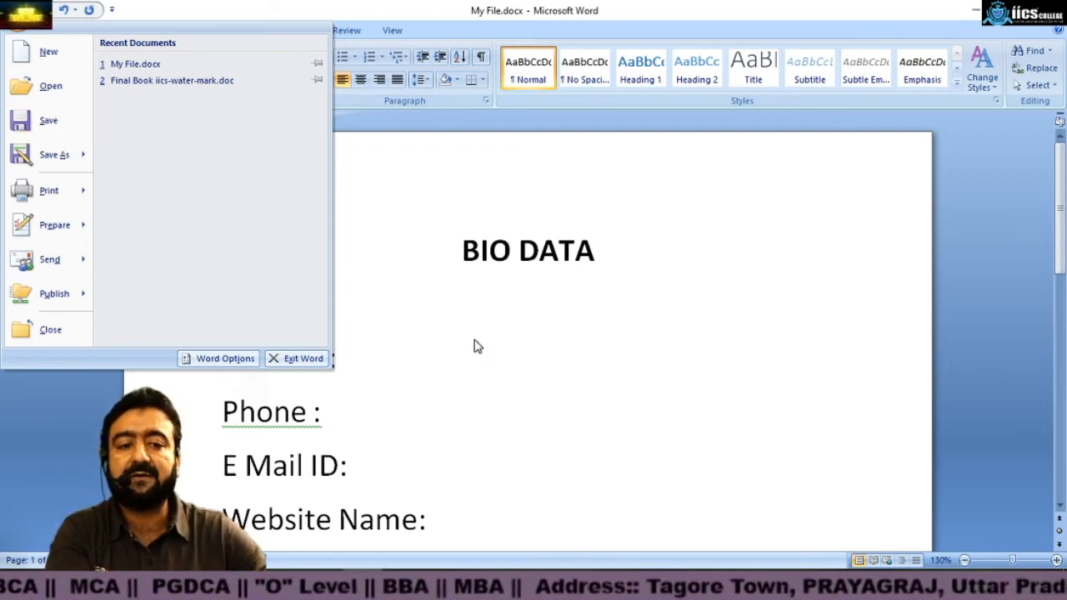
click(500, 321)
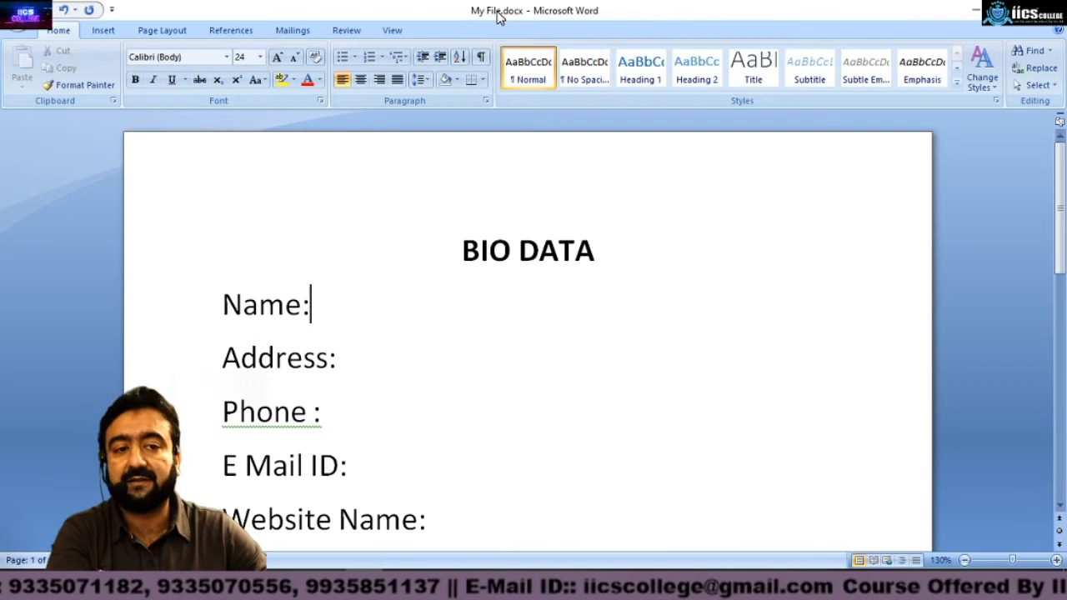
click(25, 15)
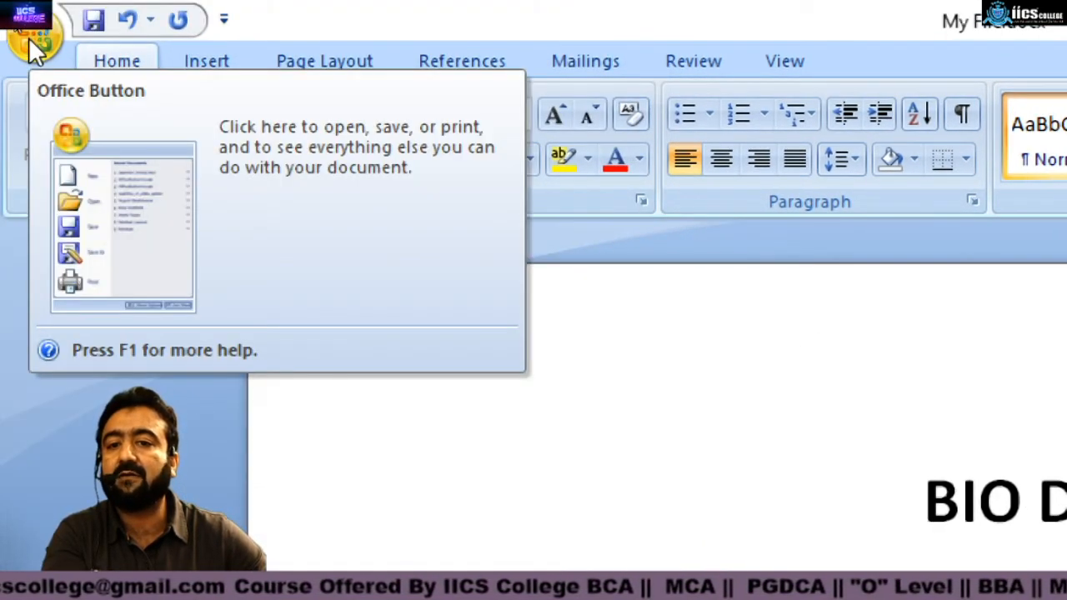
click(30, 41)
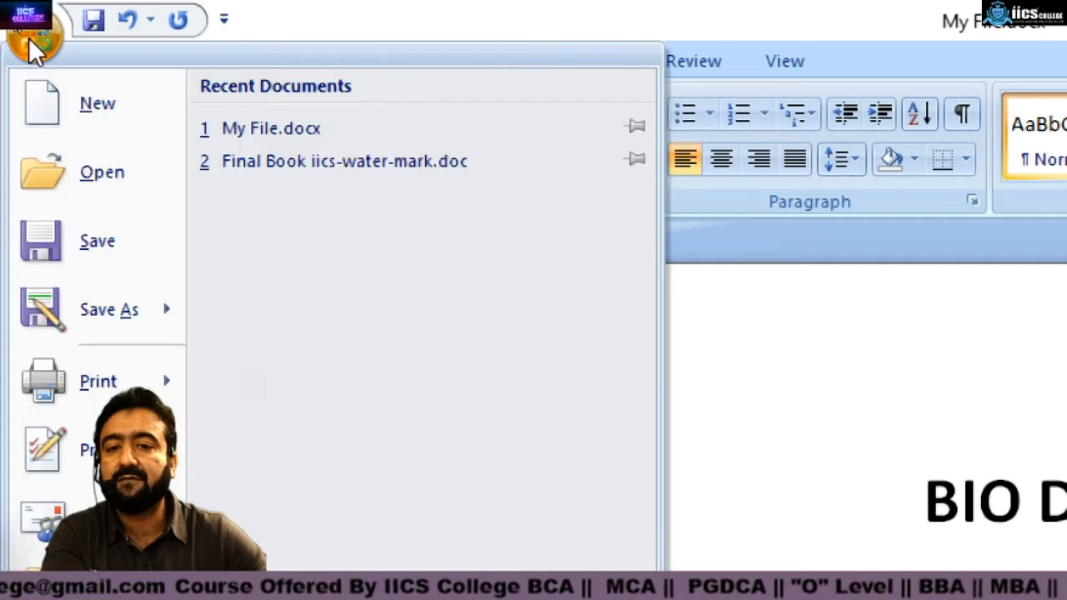
click(116, 247)
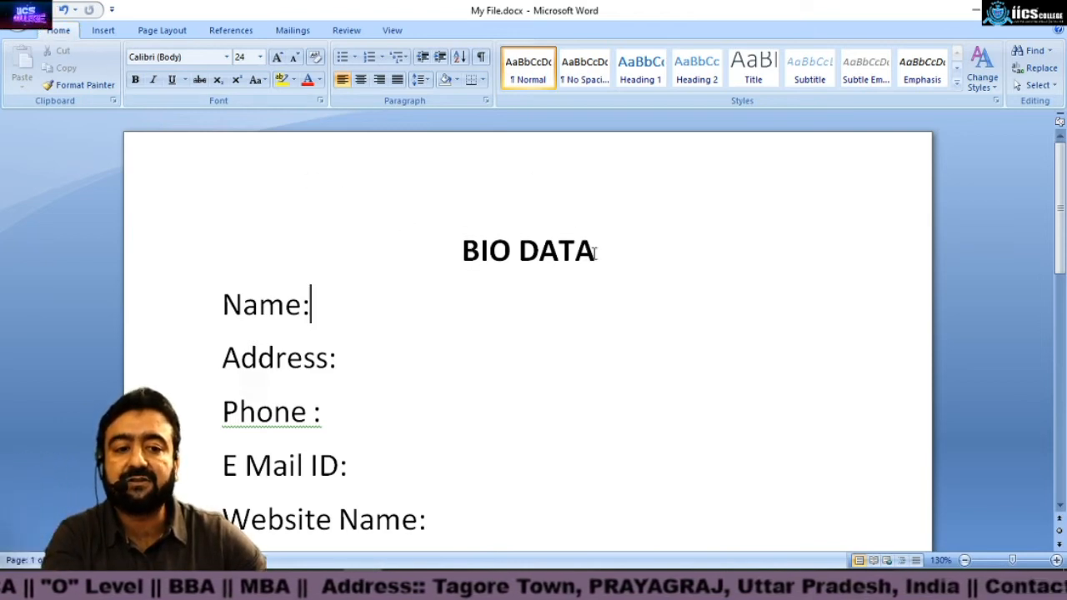
Step: Replace the heading text with "RESUME"
key(shift+Left)
key(shift+Left)
key(shift+Left)
key(shift+Left)
key(shift+Left)
key(shift+Left)
key(shift+Left)
key(shift+Left)
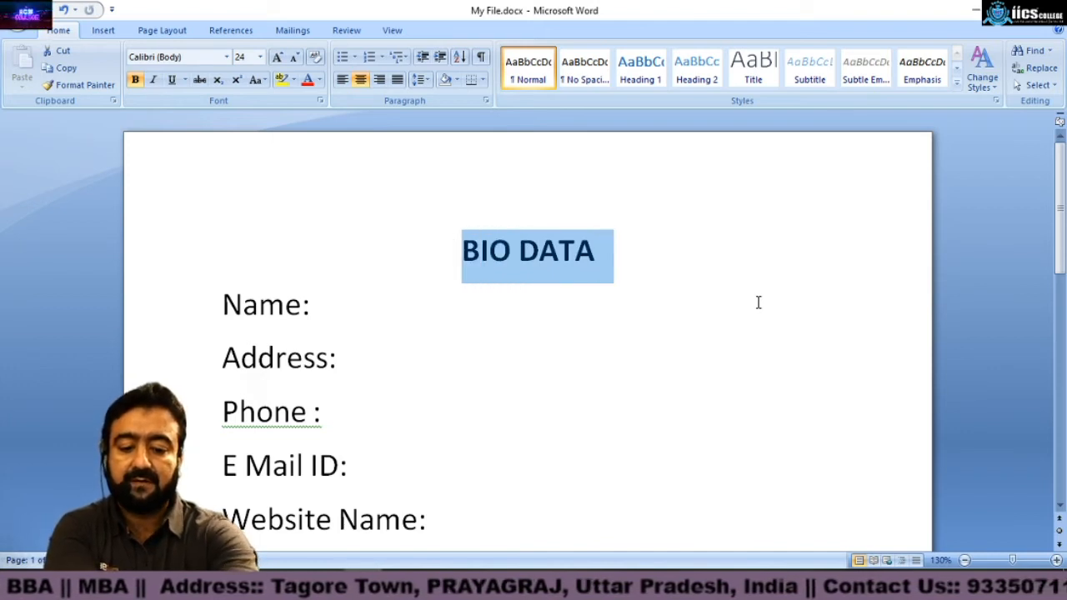
text(RESUME)
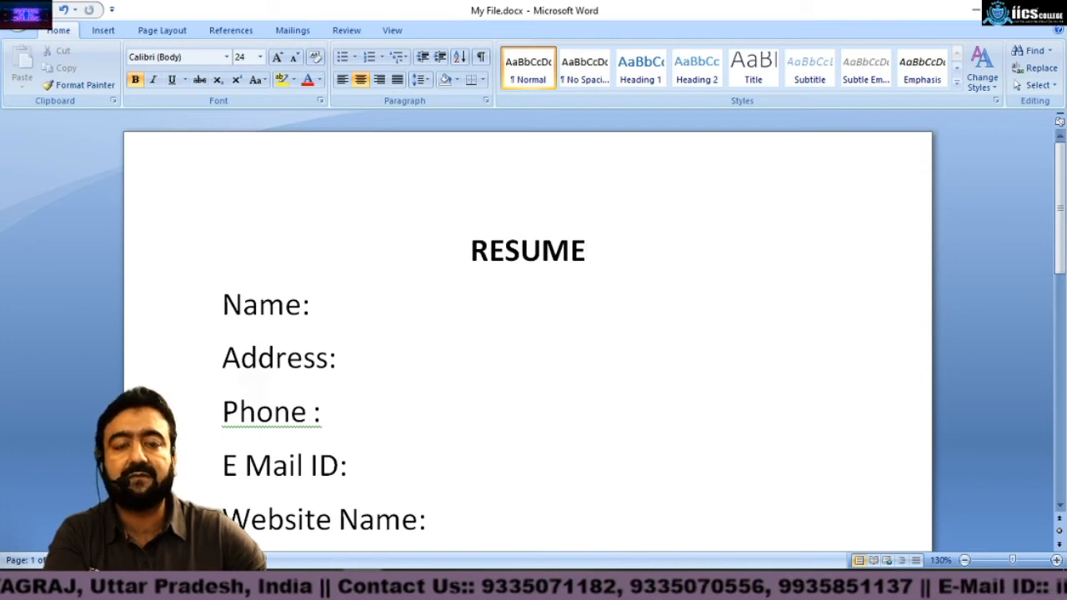
Step: Close Word, saving the changes to My File.docx
key(alt+F4)
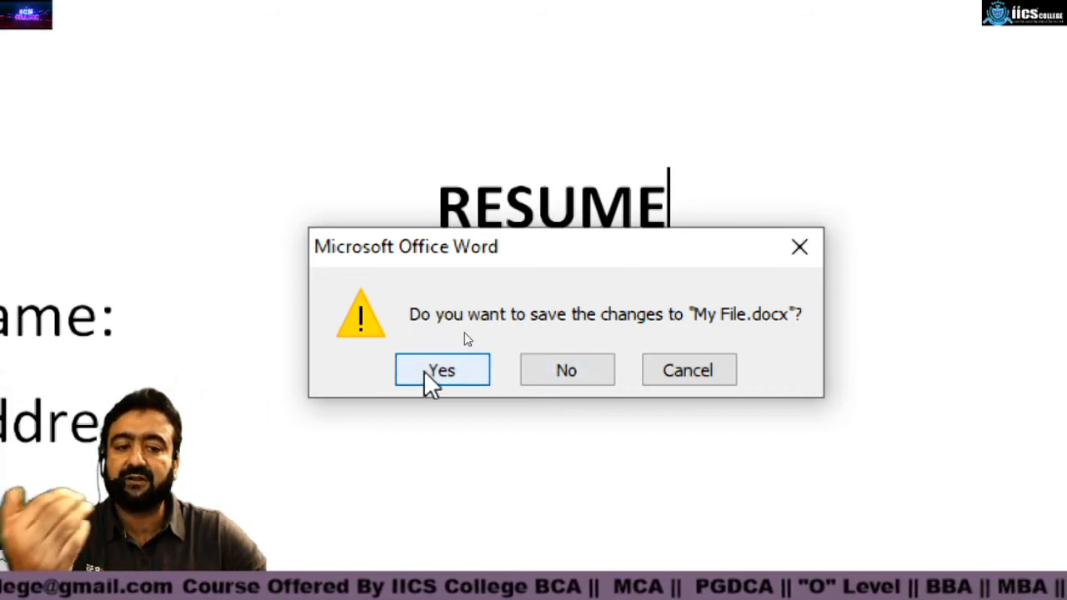
click(723, 372)
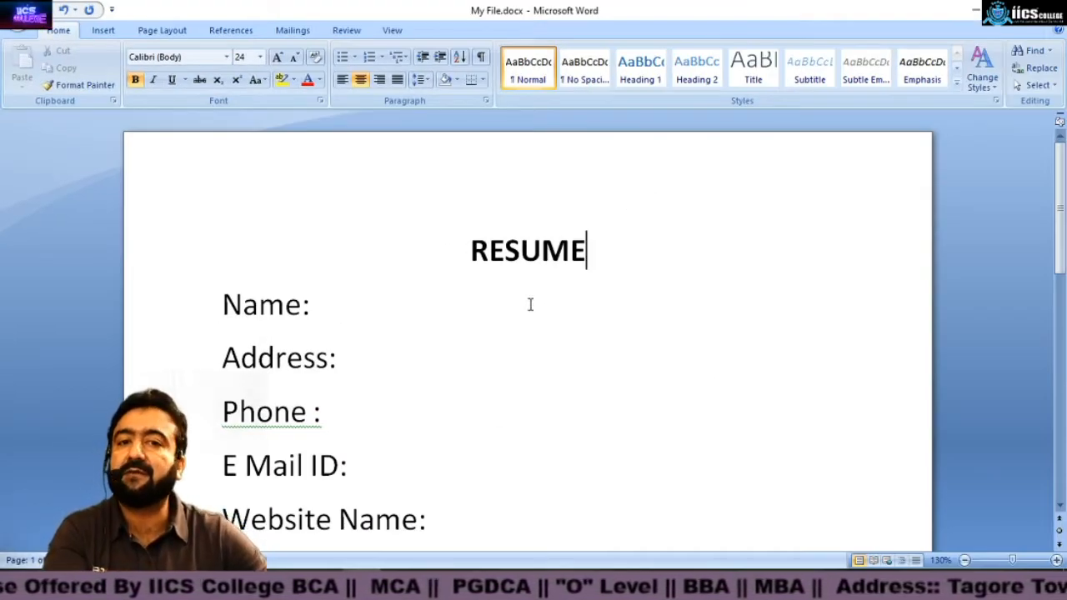
click(1048, 10)
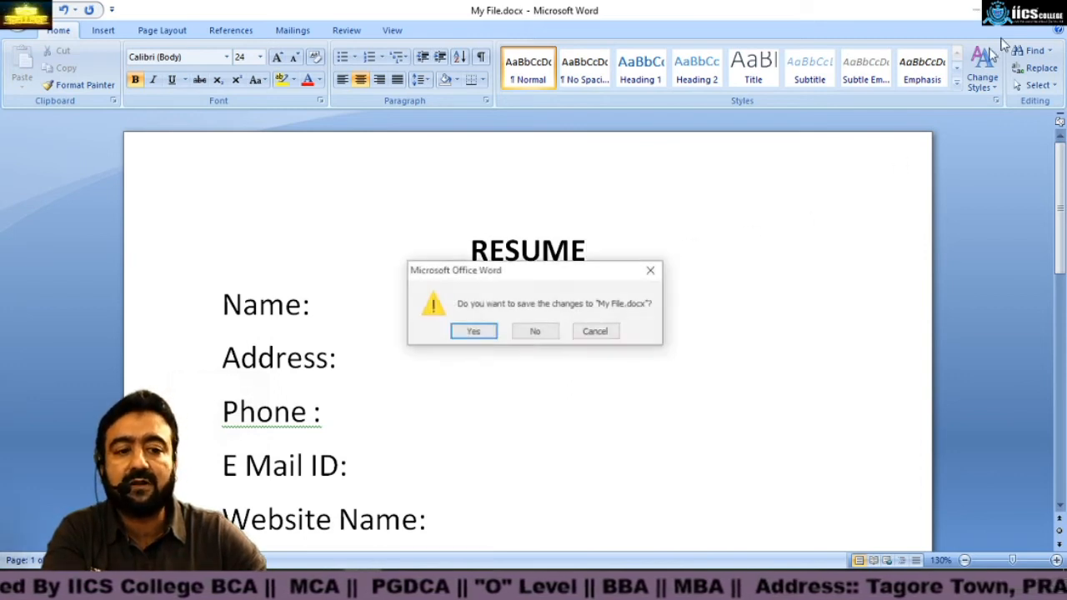
click(491, 336)
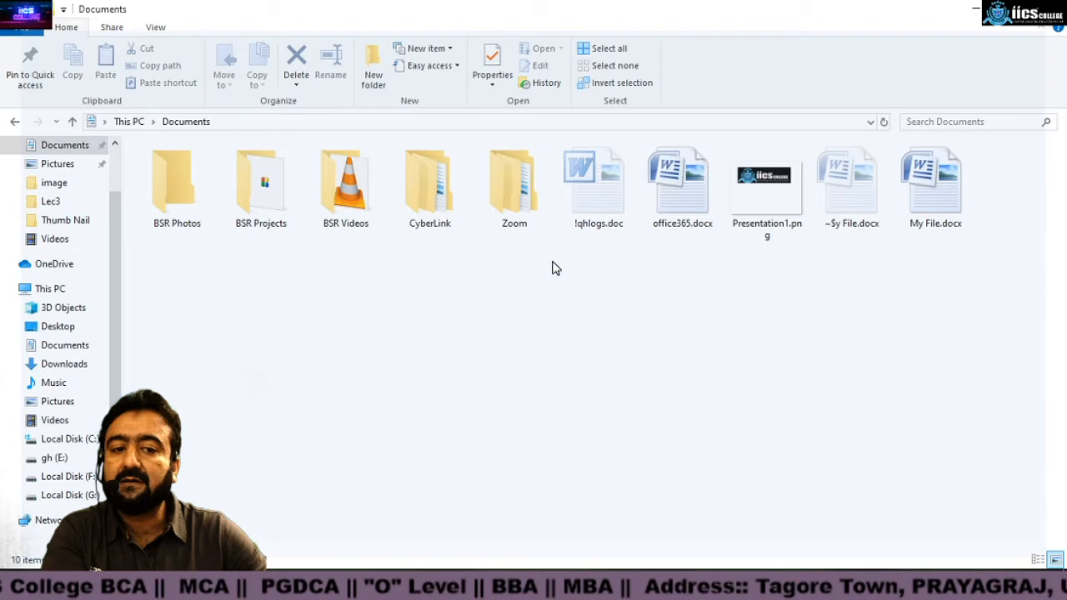
Step: Open This PC and browse the Documents, Pictures, image, Lec3, Thumb Nail and Videos folders
click(1048, 10)
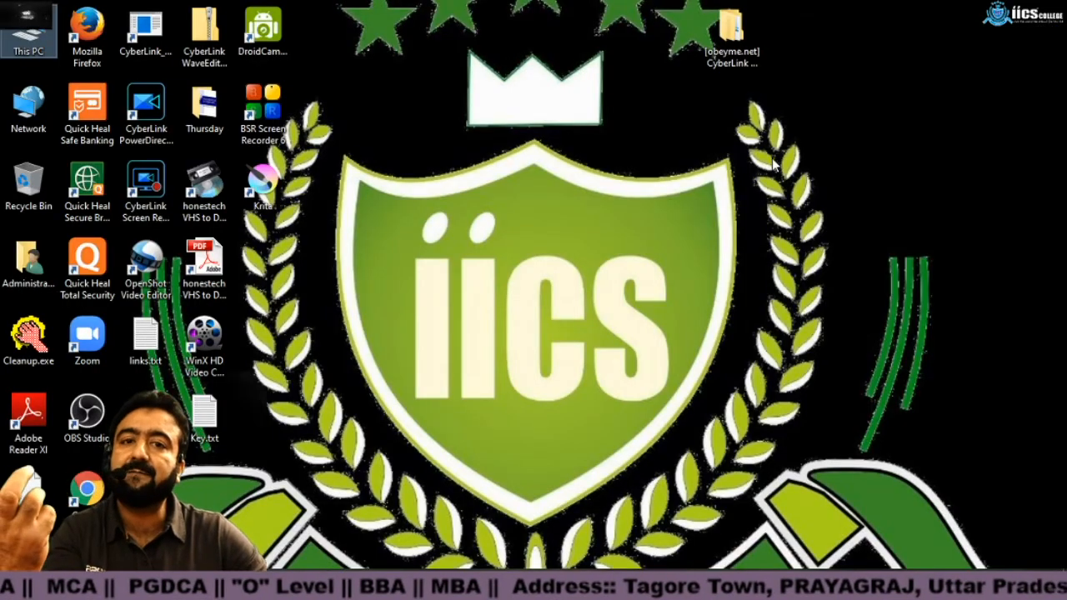
double_click(40, 44)
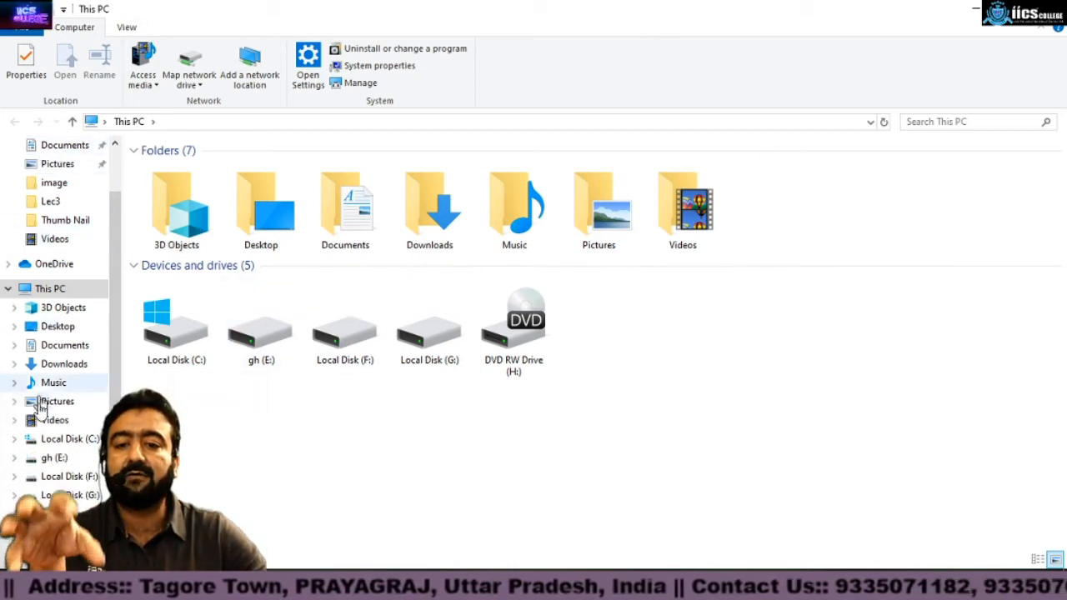
click(63, 147)
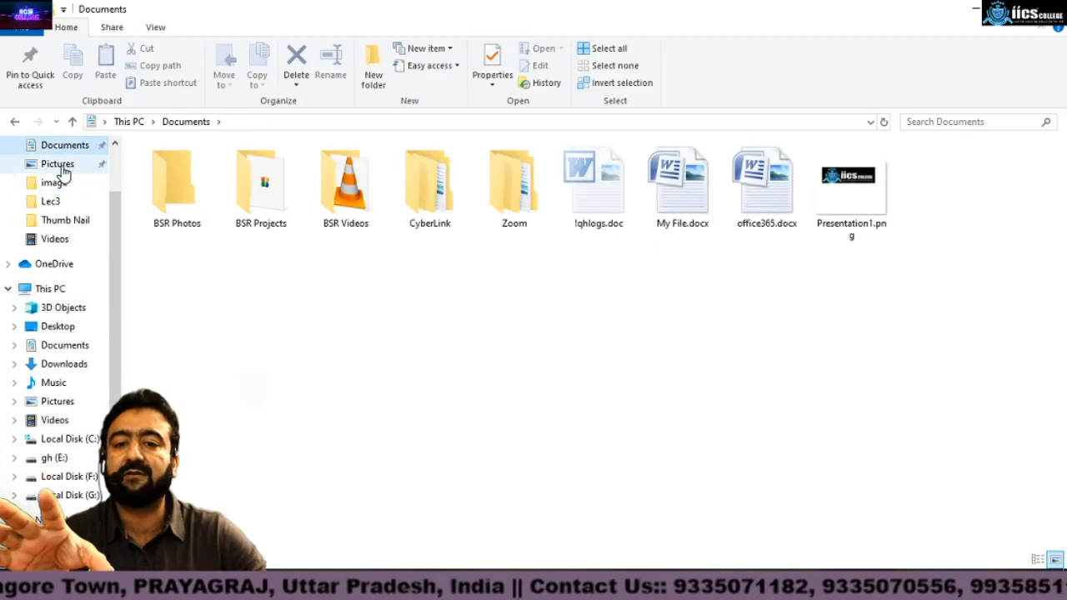
click(58, 165)
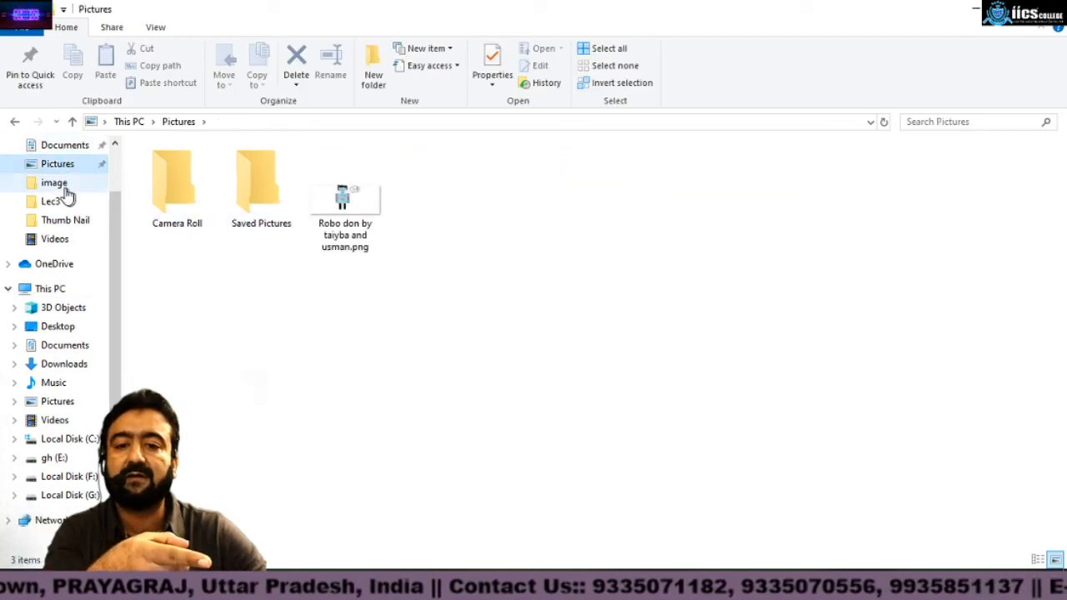
click(58, 183)
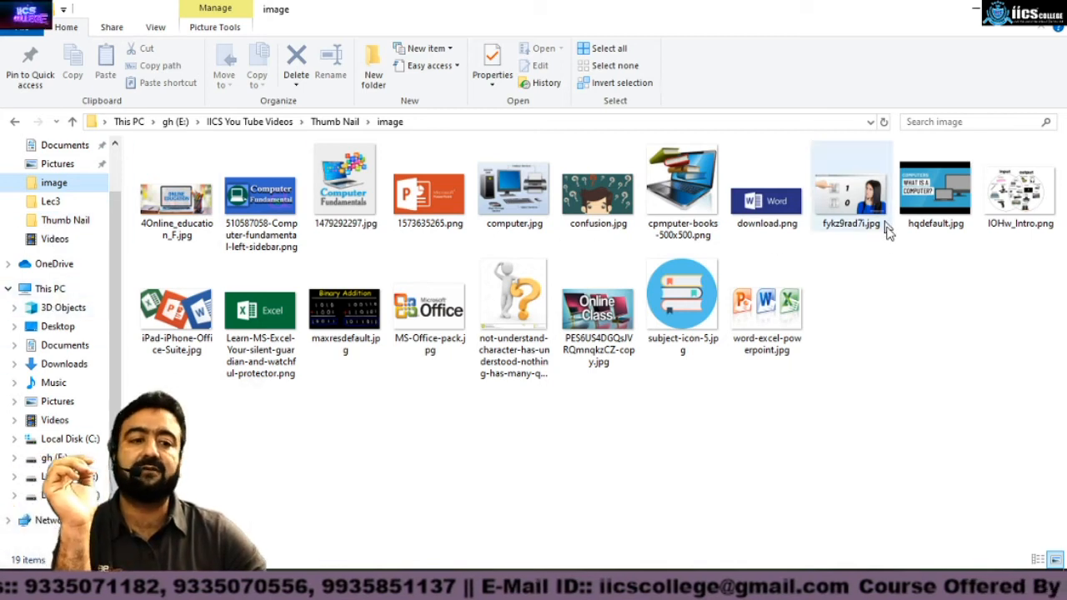
click(54, 203)
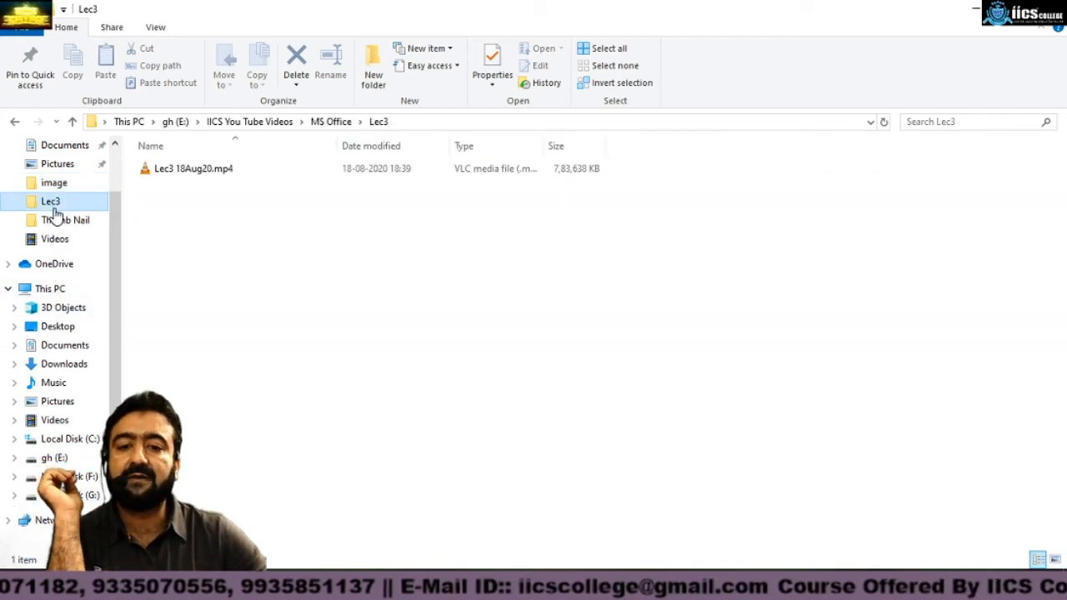
click(58, 222)
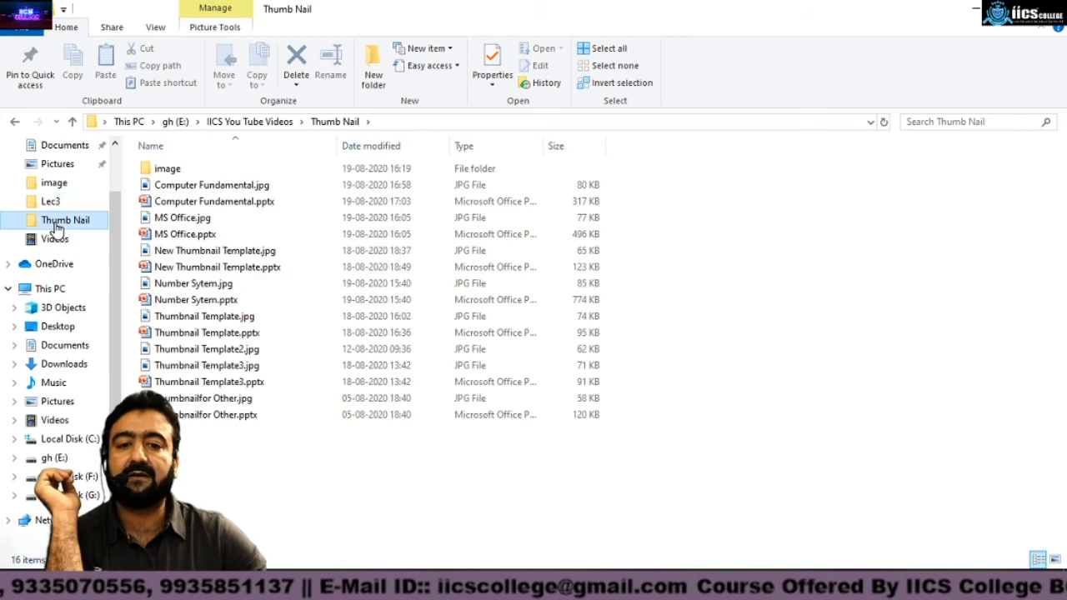
click(55, 239)
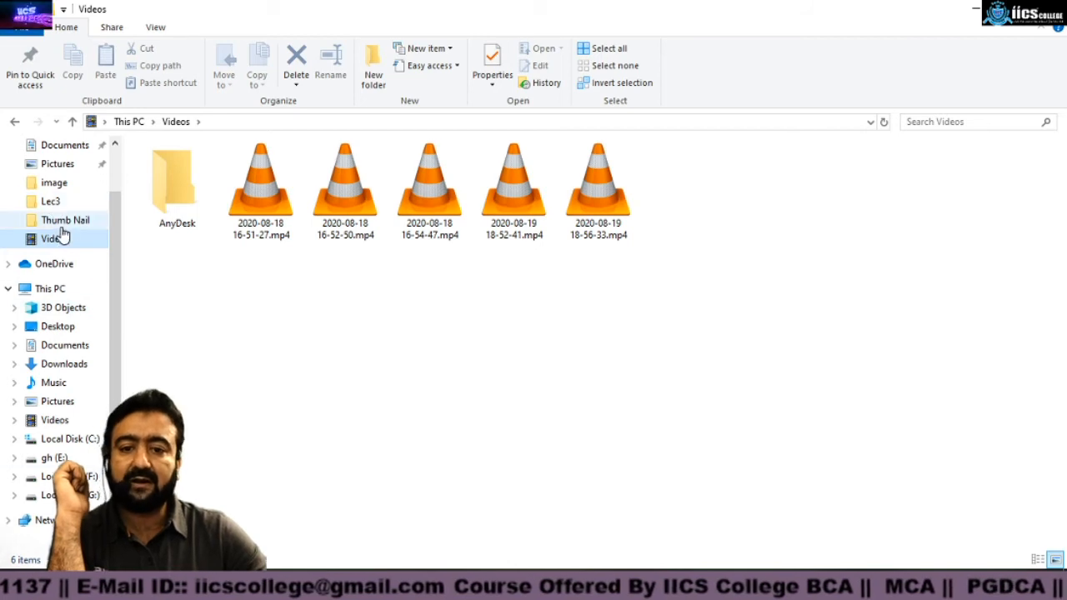
Step: Browse OneDrive, 3D Objects, Desktop, Documents and This PC in the navigation pane
click(65, 265)
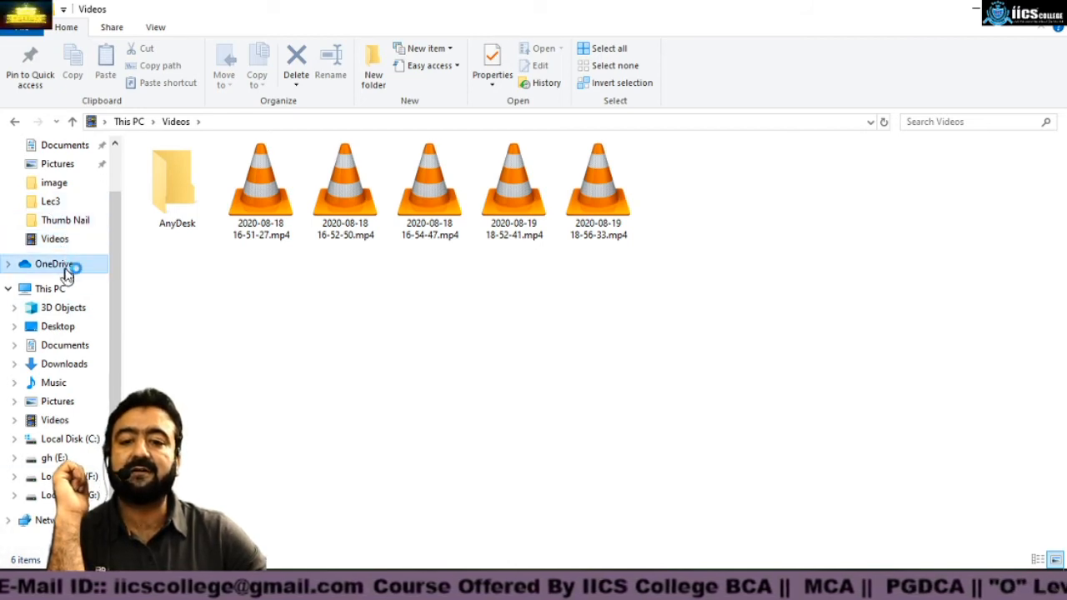
click(60, 292)
click(55, 307)
click(58, 329)
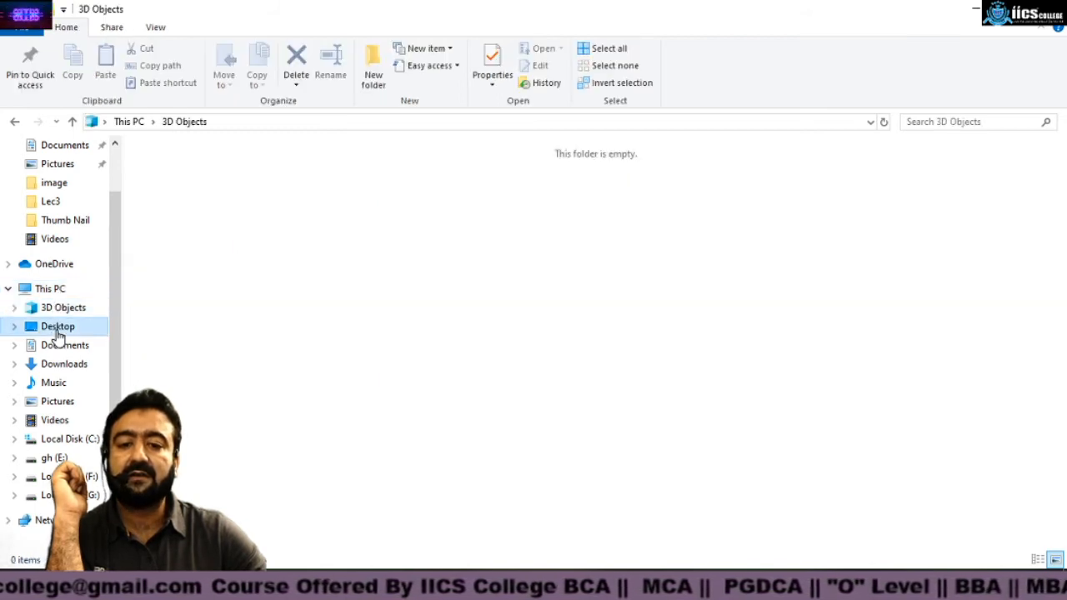
click(64, 347)
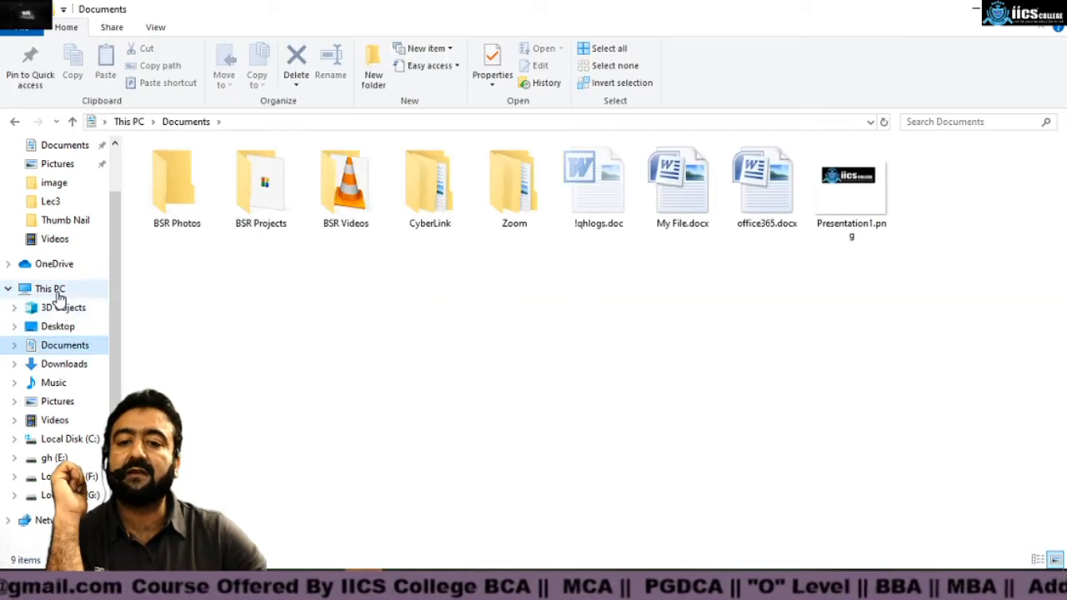
click(58, 293)
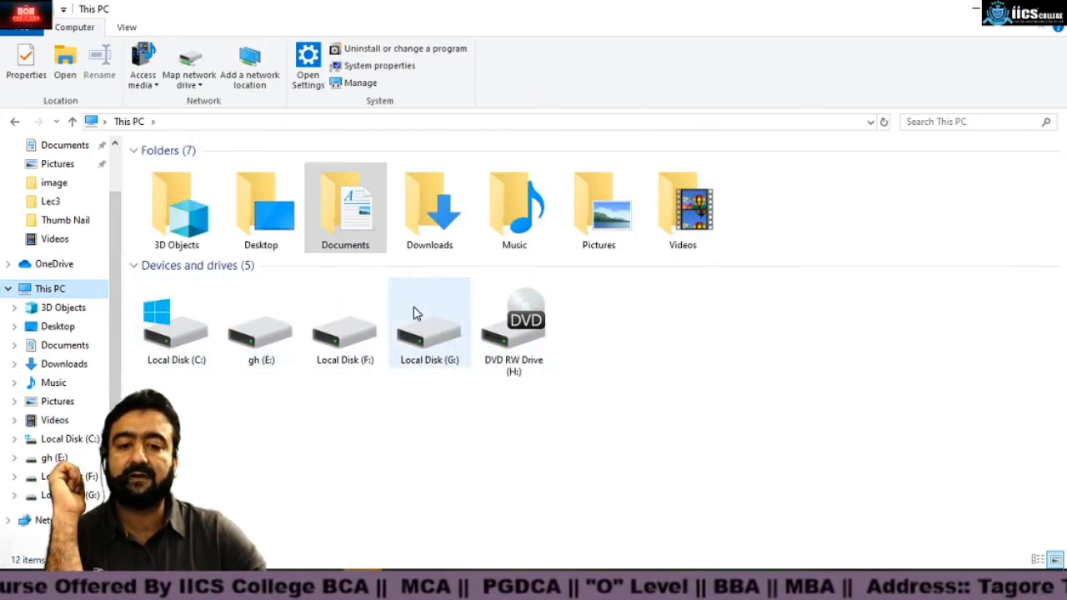
Step: Browse the campus folder on drive gh (E:) and dismiss the OneDrive setup window
double_click(252, 331)
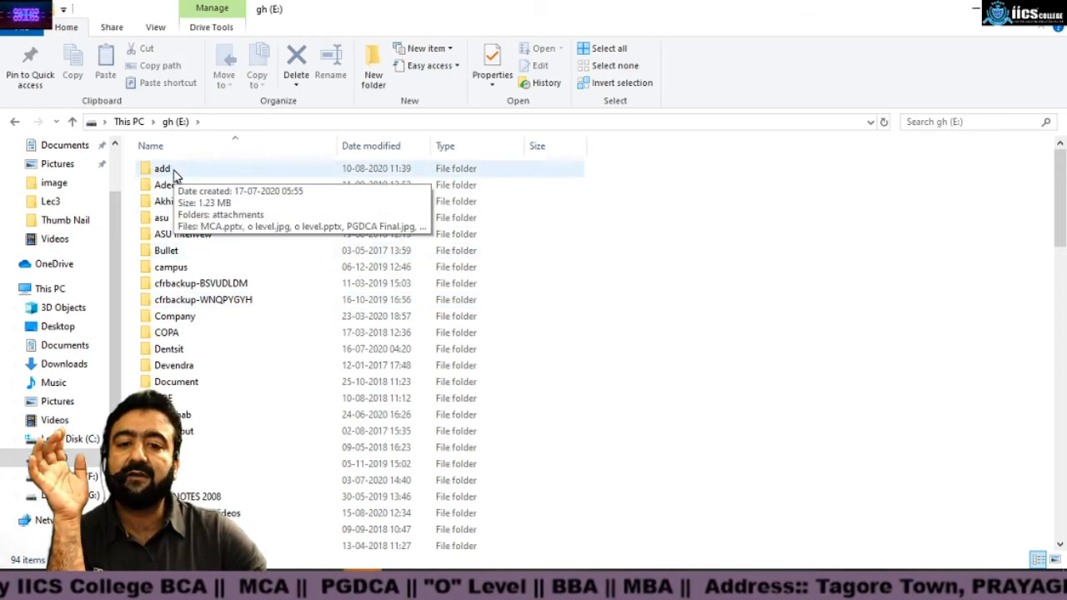
double_click(173, 277)
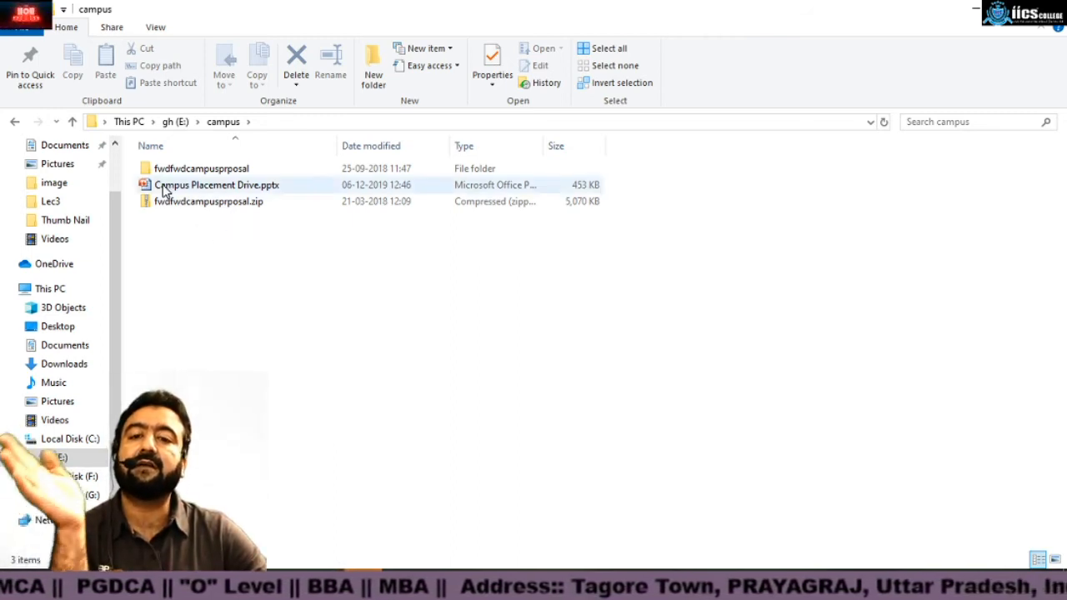
scroll(112, 154, up, 2)
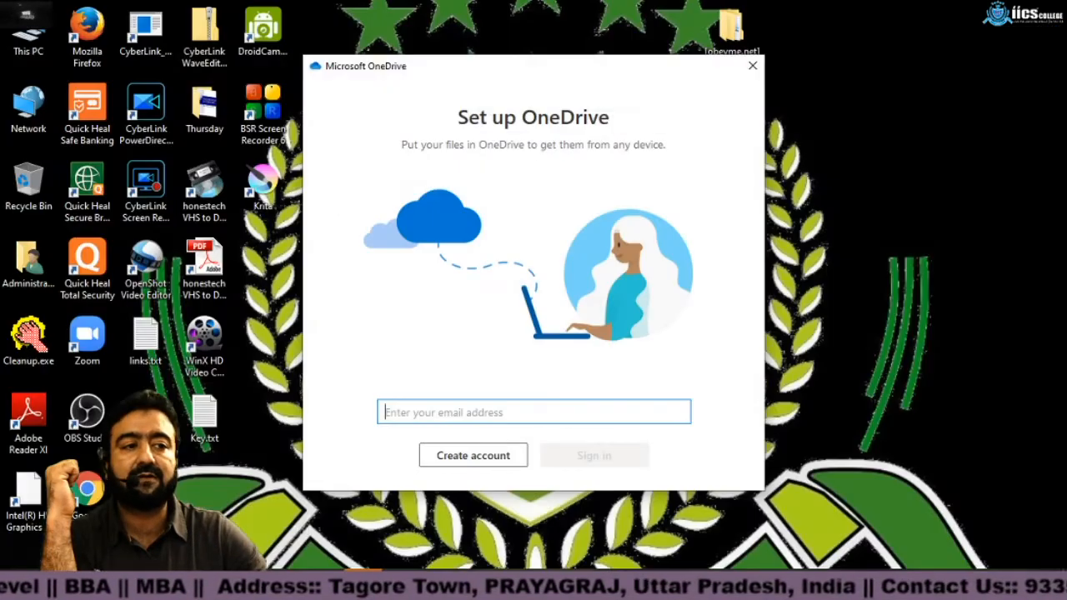
click(751, 65)
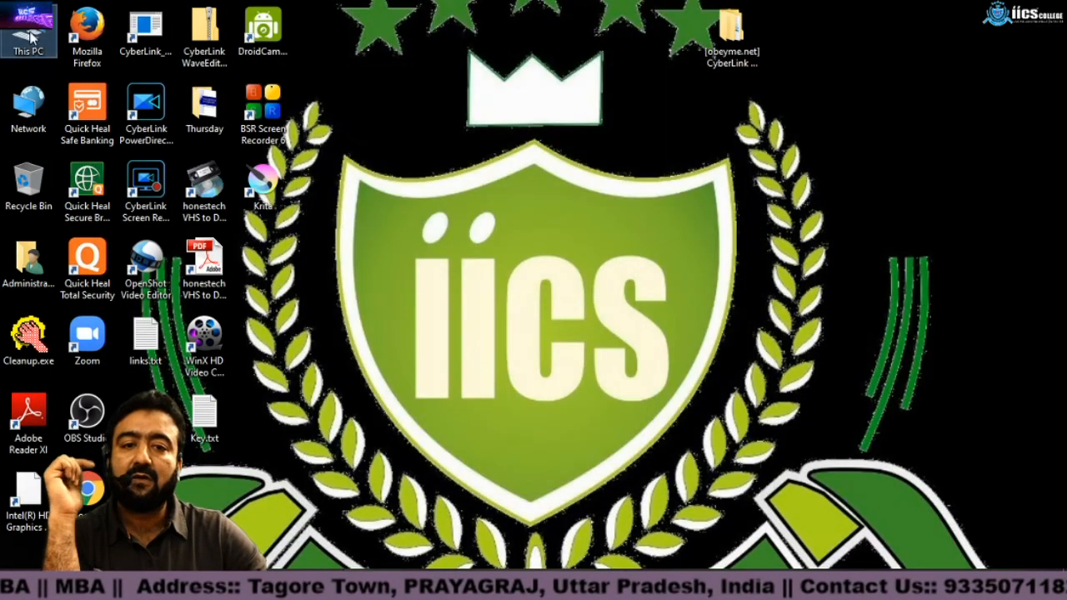
Step: Open My File.docx from the Documents folder in Word
double_click(29, 32)
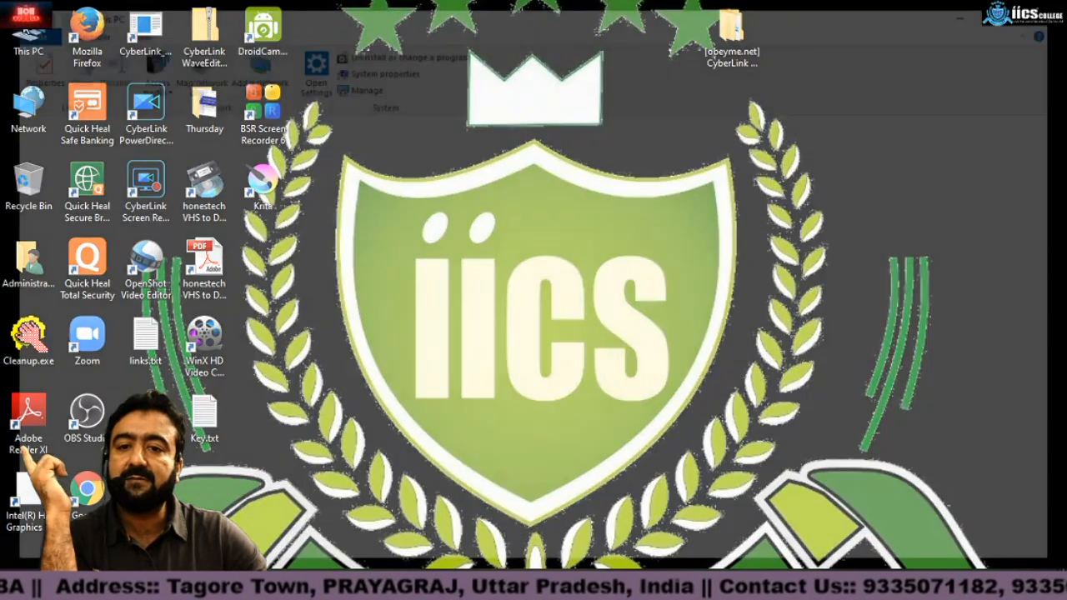
click(63, 151)
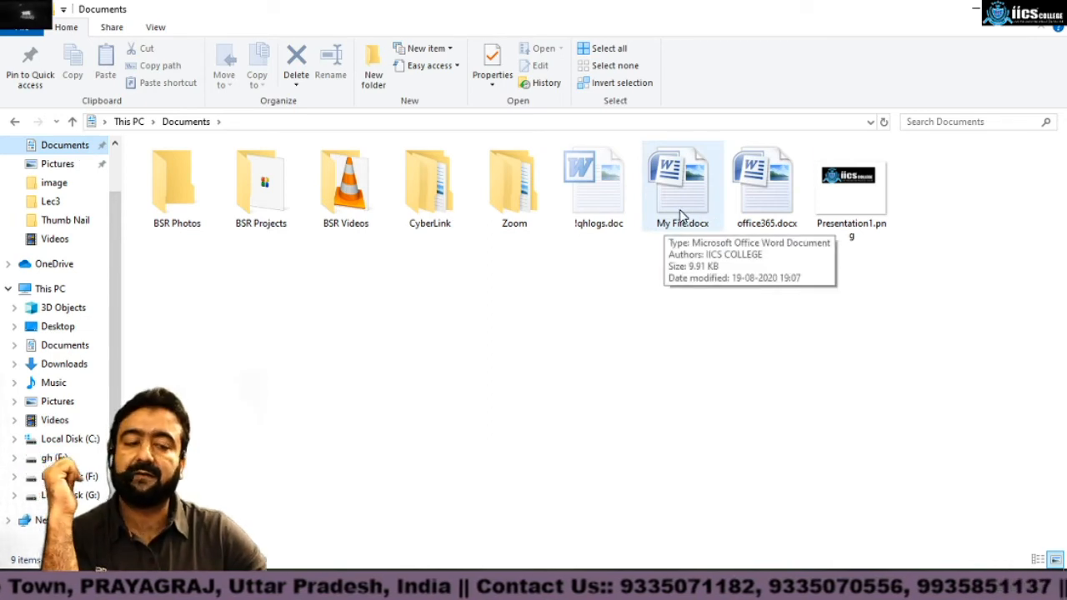
click(682, 215)
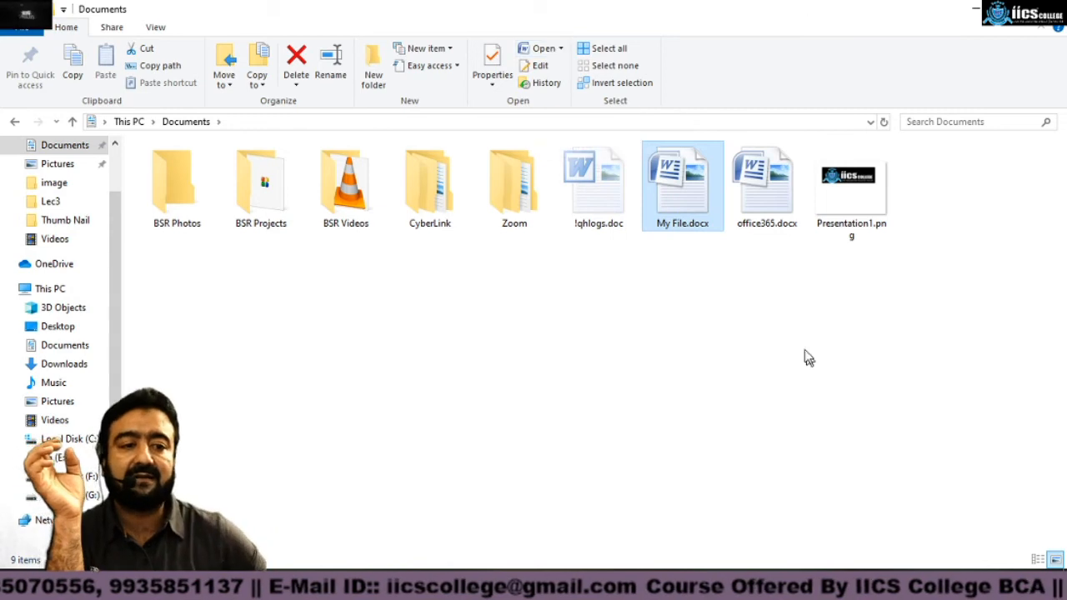
right_click(682, 192)
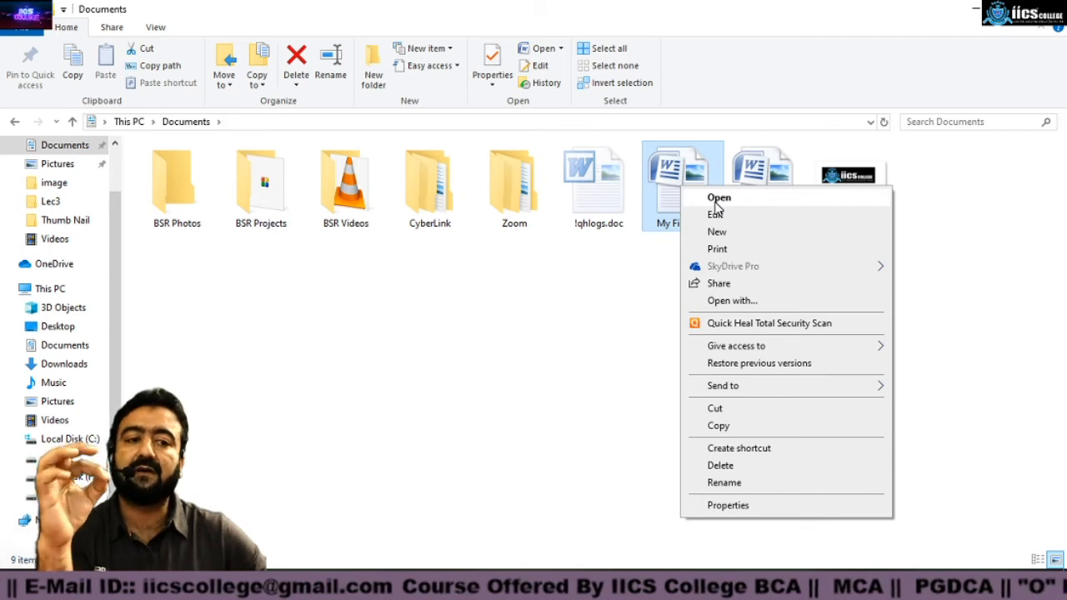
click(715, 202)
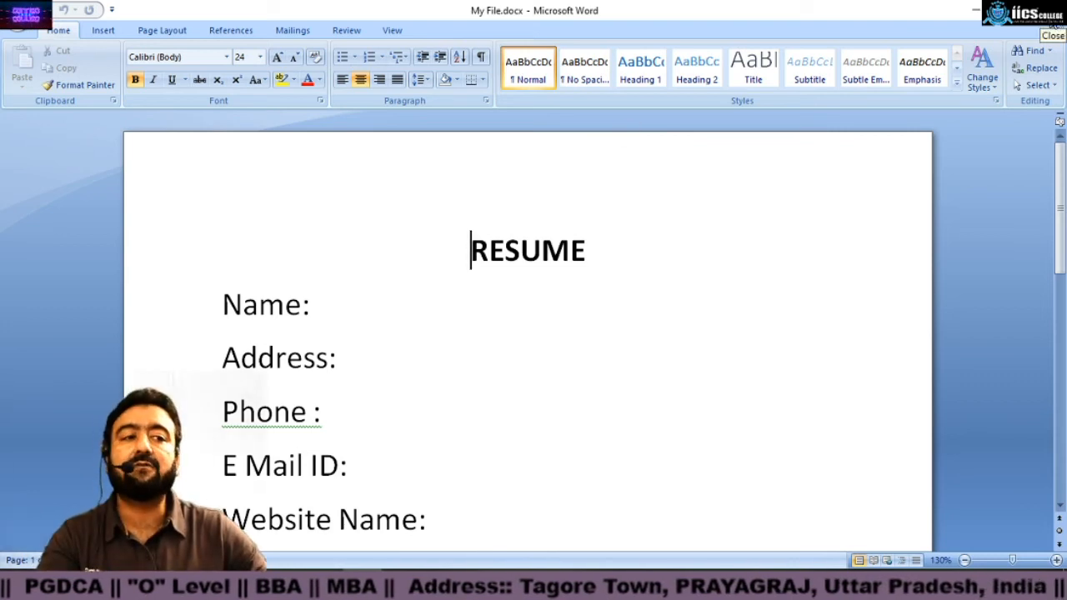
Step: Fill in a person's name after Name: and a city after Address: in the resume
click(23, 20)
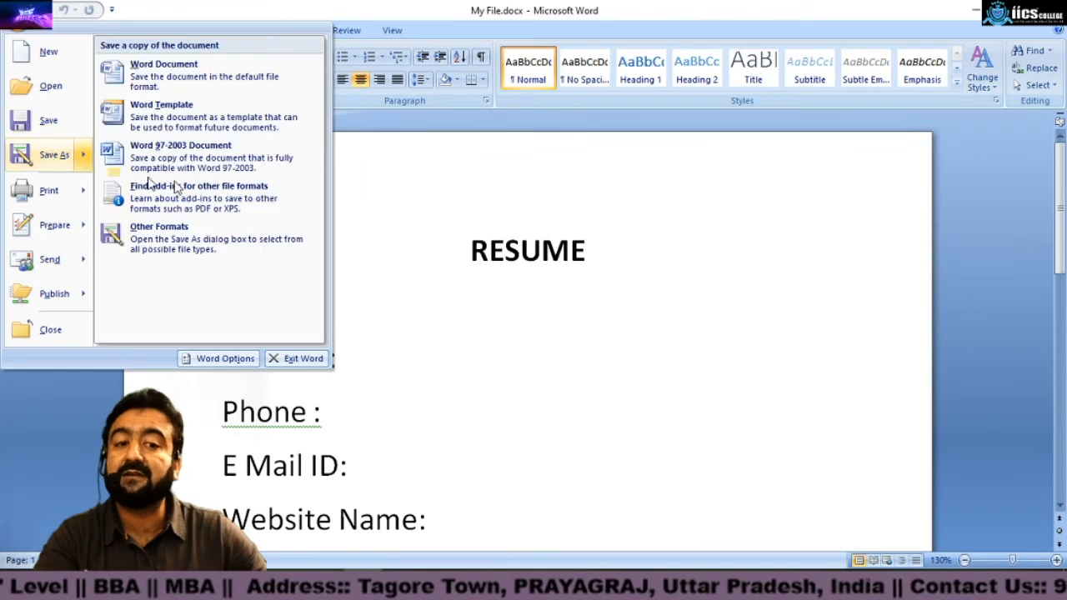
click(516, 200)
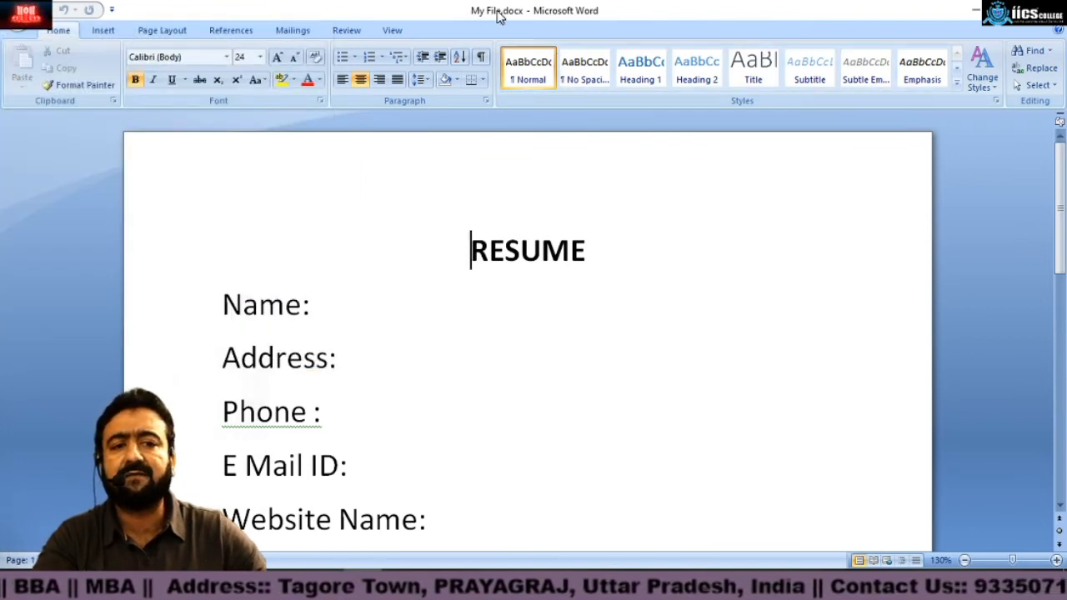
click(325, 316)
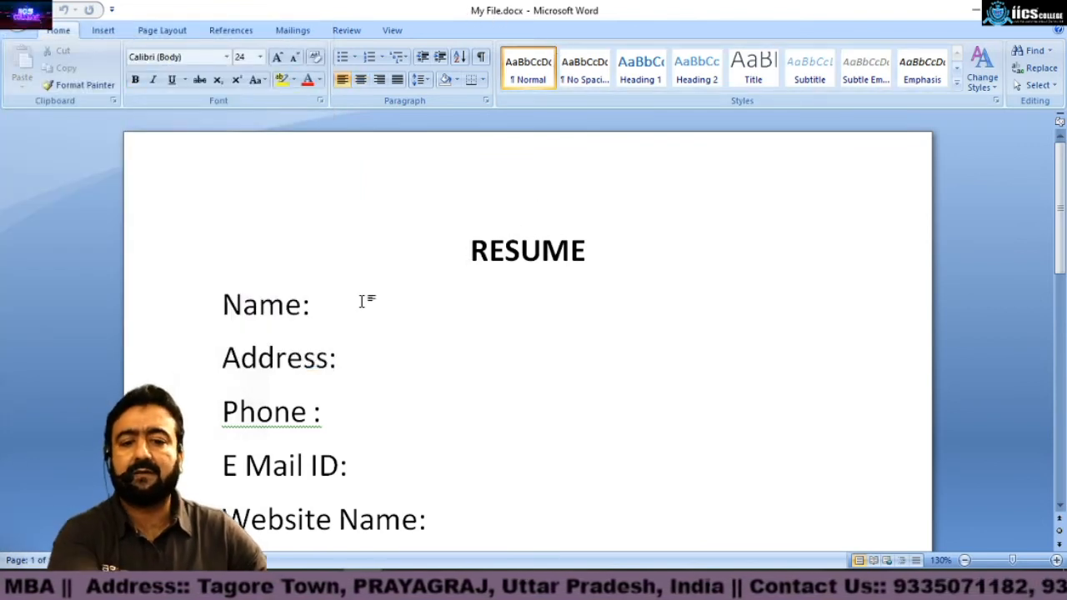
text(RAHUL)
key(Down)
text(ALLAHABAD Phone : )
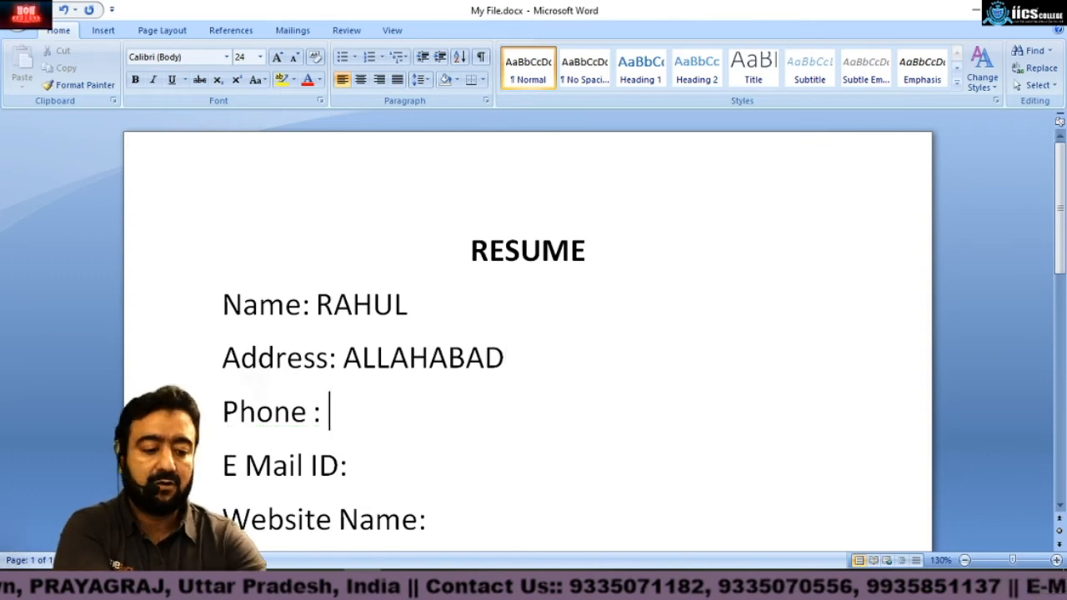
text(45454545454545)
Step: Fill in a phone number after Phone : and an e-mail address after E Mail ID:
key(Down)
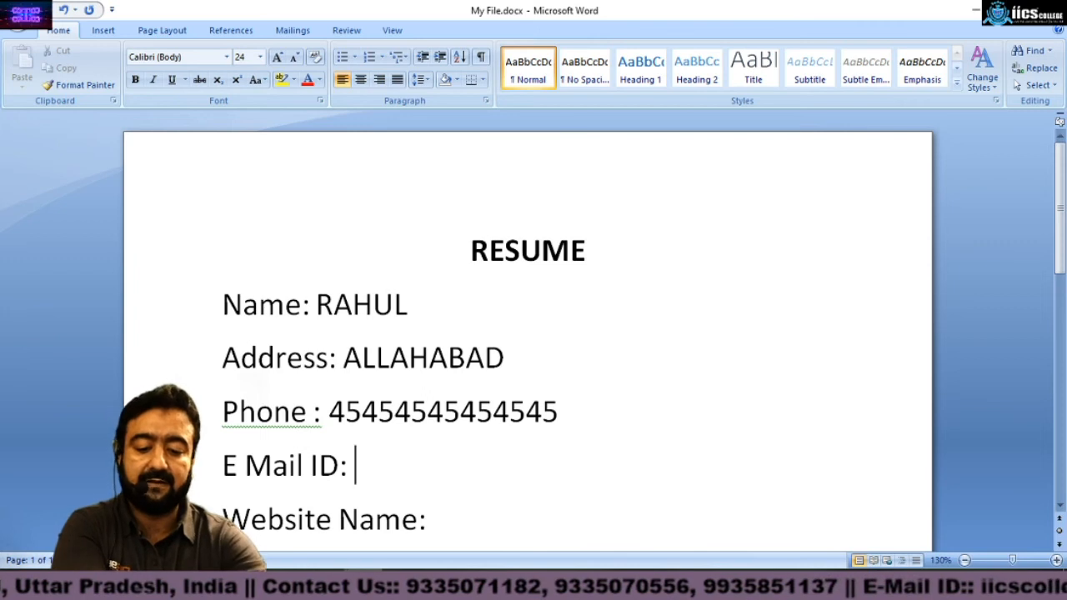
text(x)
key(BackSpace)
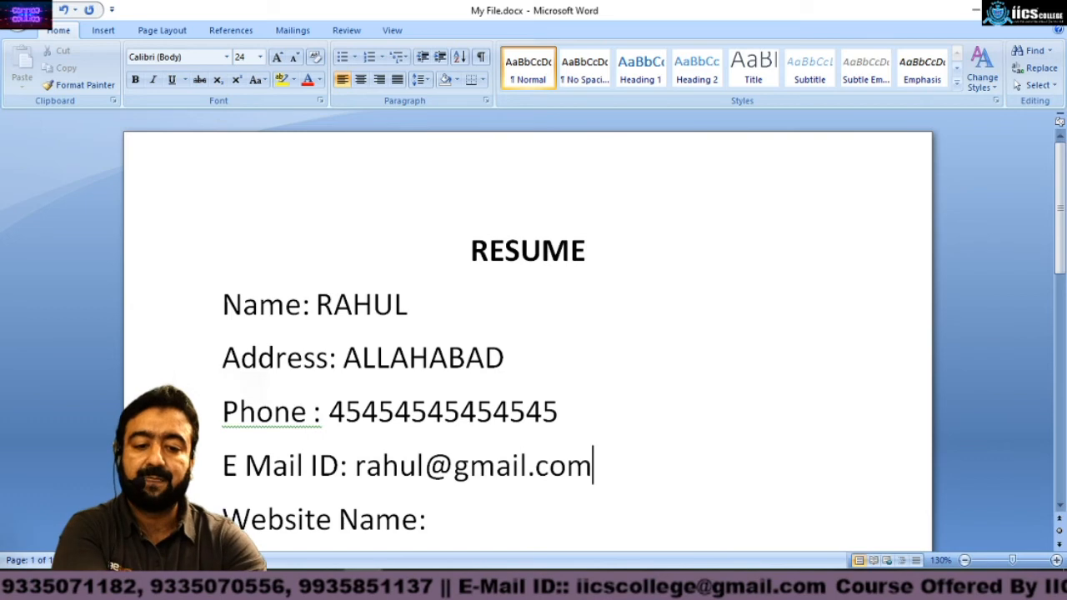
text(ra)
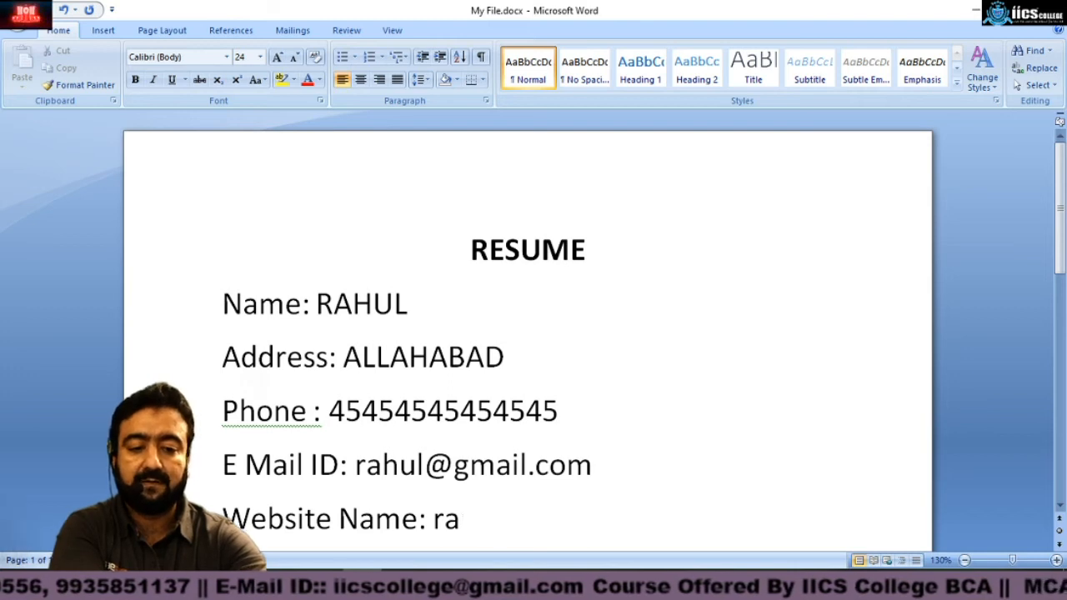
text(huwww.iicscolleg)
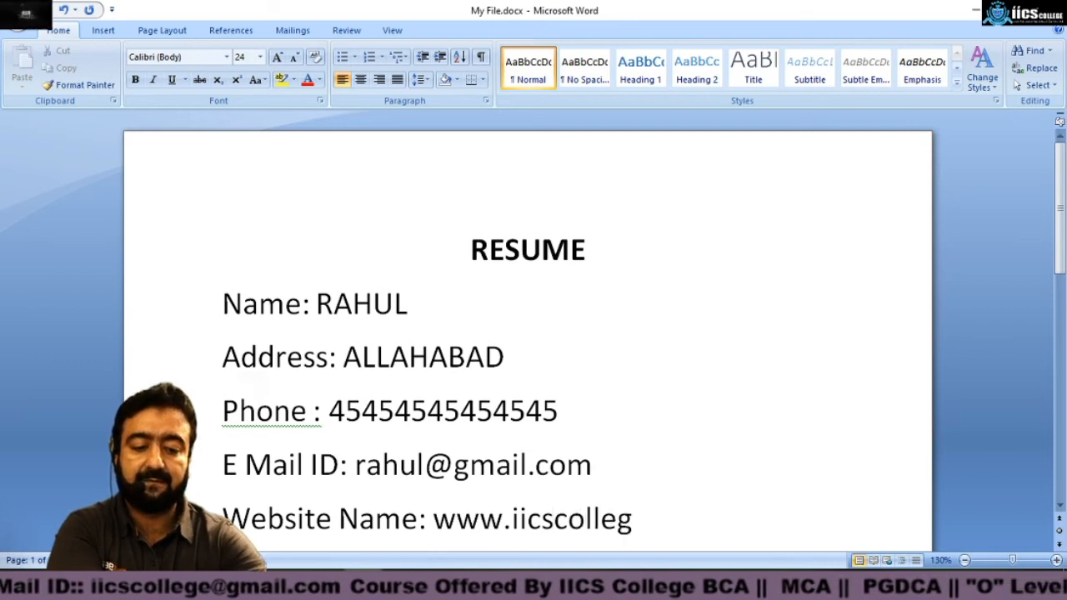
text(e.com)
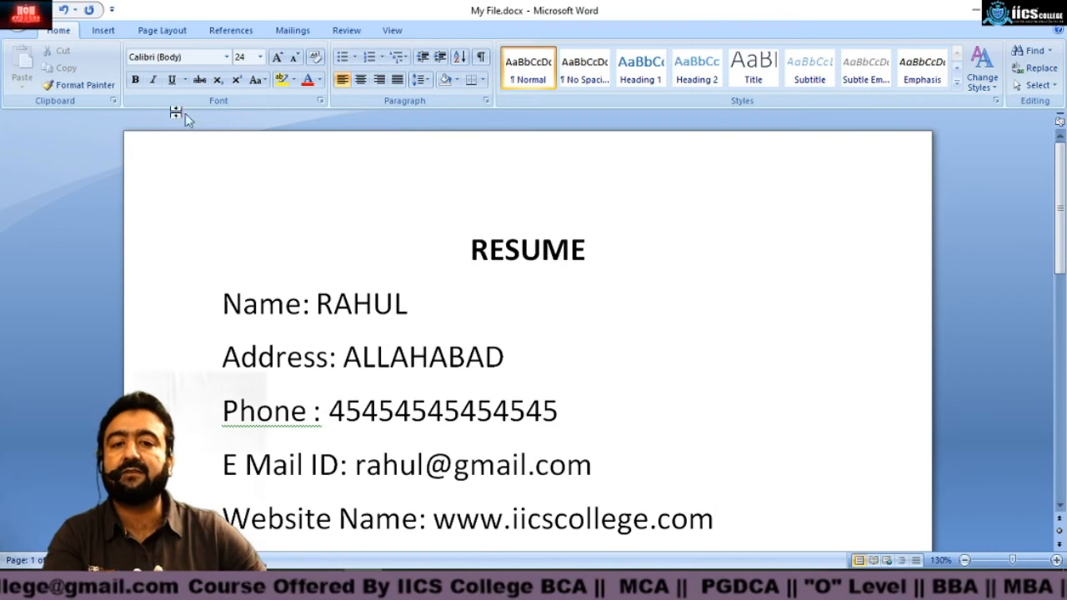
click(25, 14)
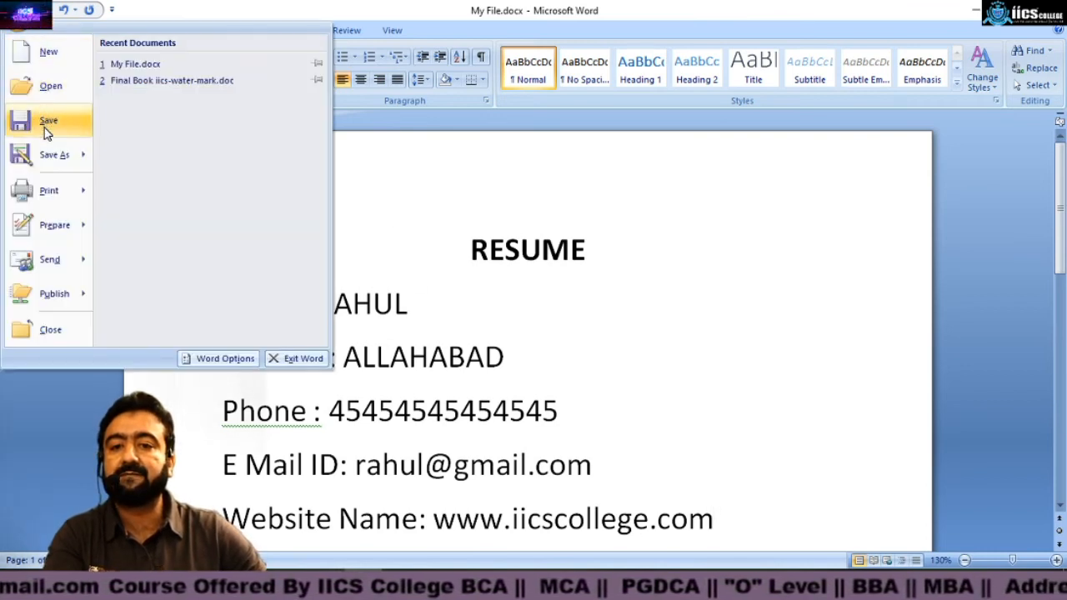
click(46, 121)
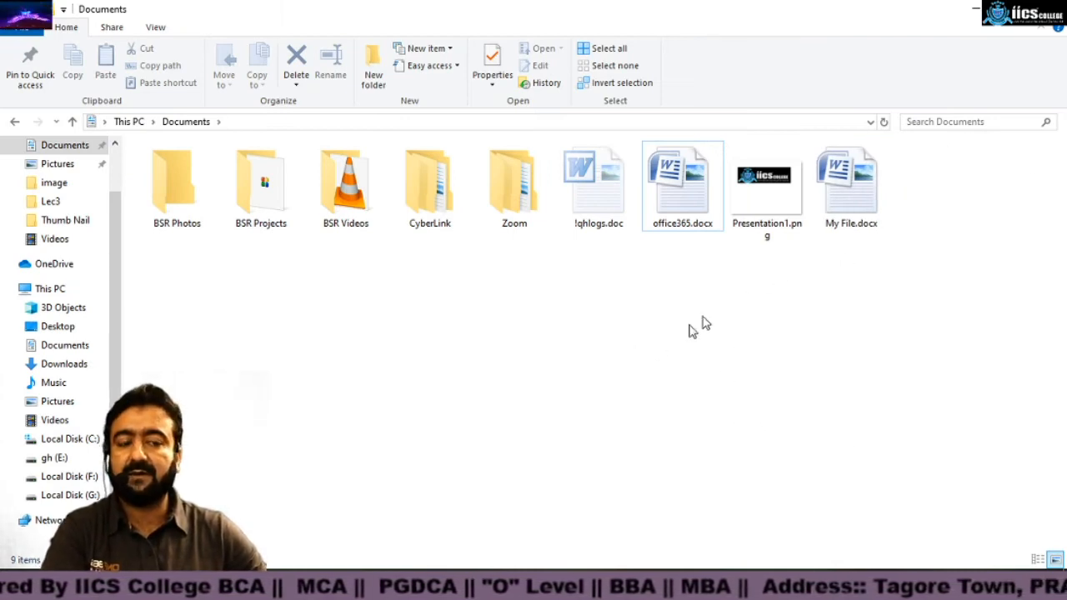
Step: Reopen My File.docx from Documents and replace the name after Name: with a different name
mouse_move(868, 202)
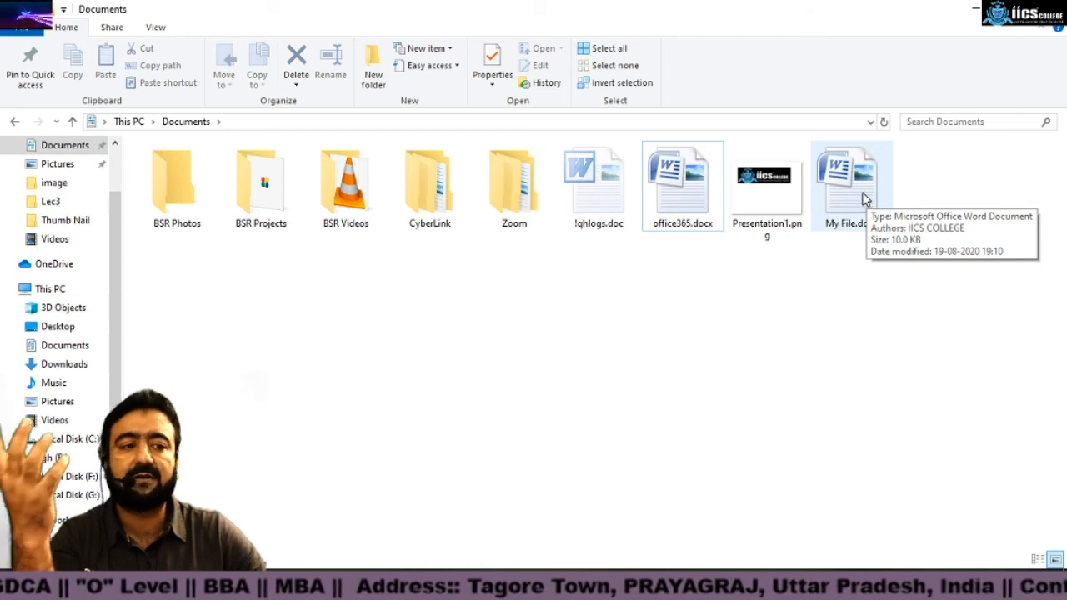
click(849, 184)
double_click(848, 185)
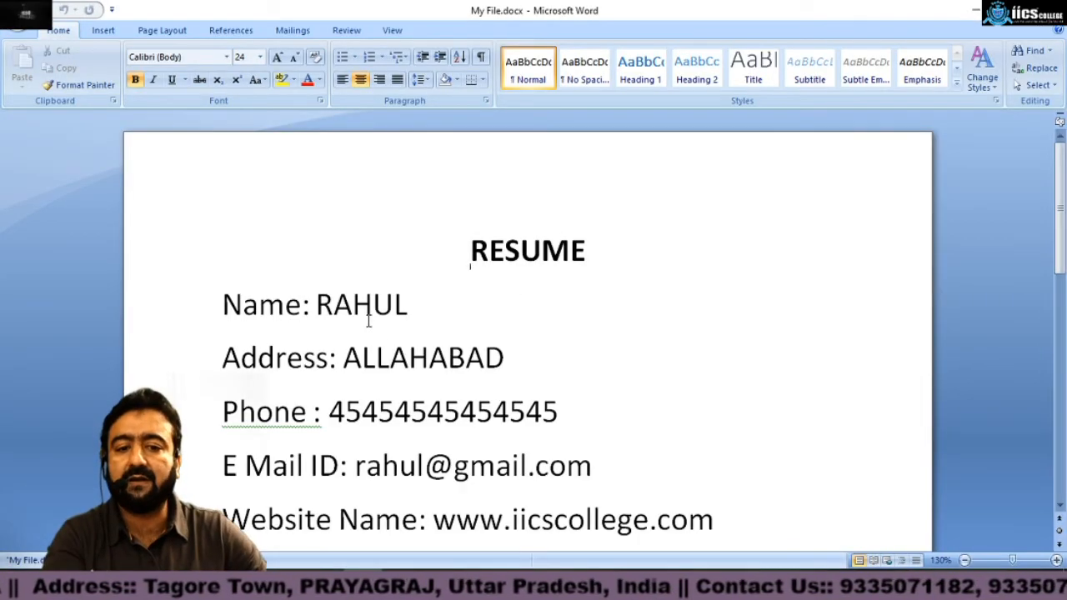
drag(316, 305, 408, 305)
text(RAGHAV)
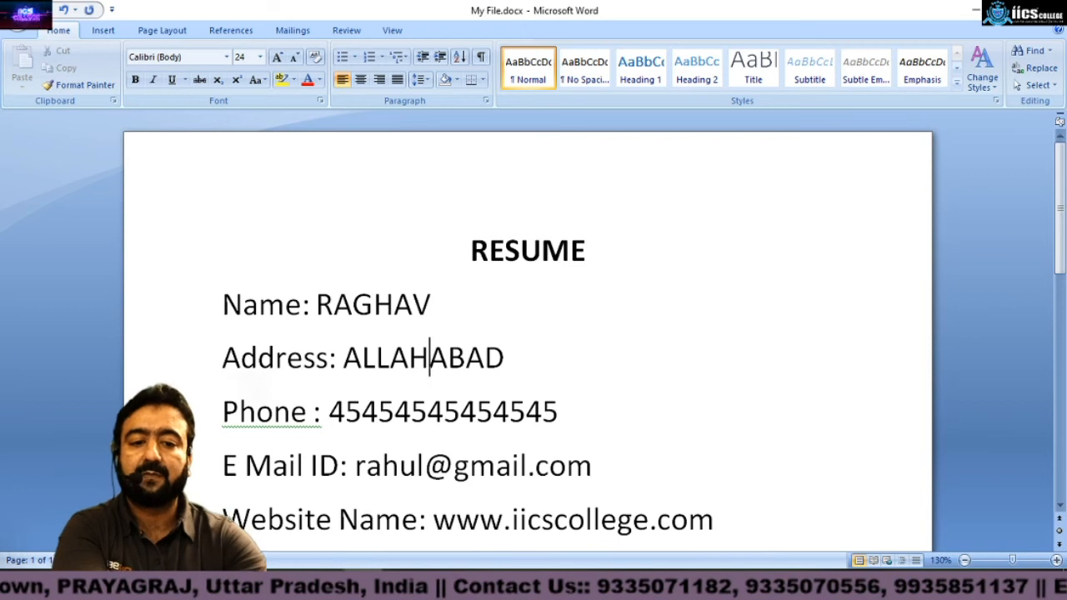
Step: Replace the city after Address: with a different city
drag(342, 357, 504, 359)
text(DE)
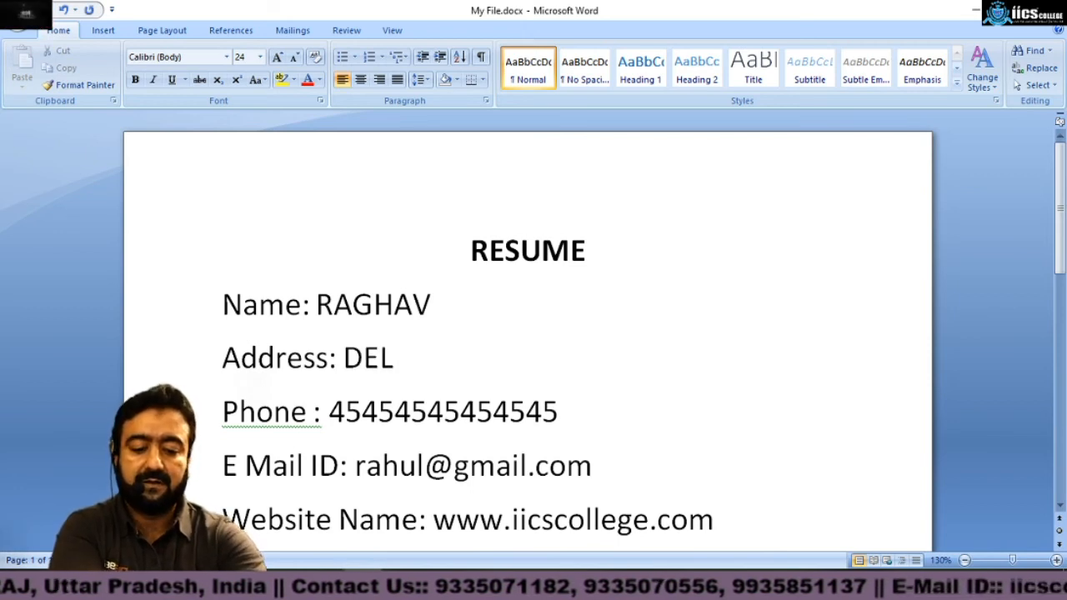
Step: Replace the number after Phone : with a new ten-digit phone number
key(Down)
key(Left)
key(Left)
key(Left)
key(Left)
key(Left)
key(Left)
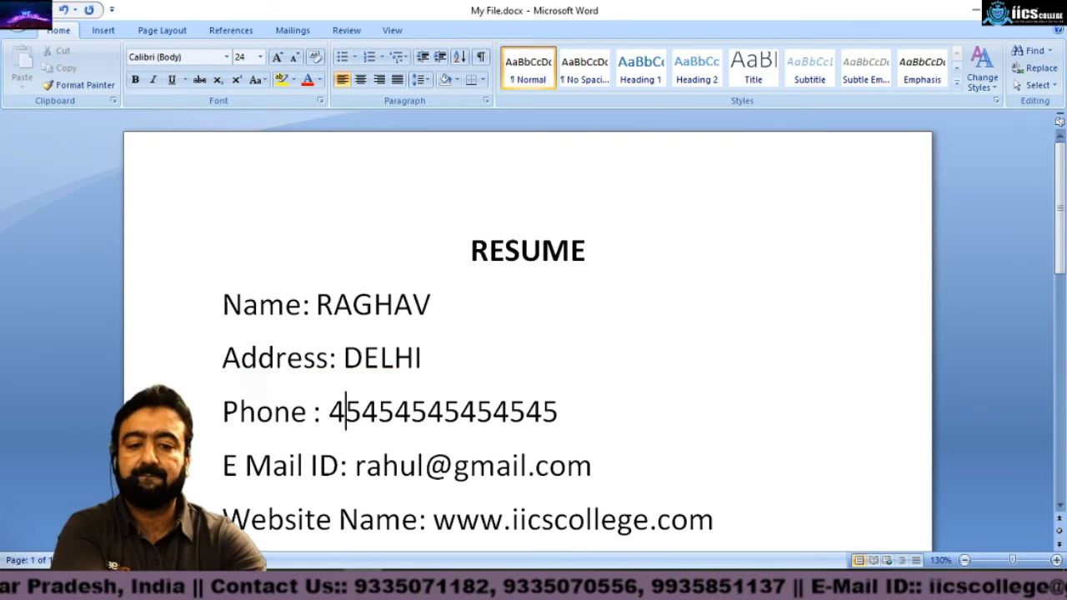
key(shift+Right)
key(shift+Right)
key(shift+Right)
key(shift+Right)
key(shift+Right)
key(shift+Right)
key(shift+Right)
key(shift+Right)
key(shift+Right)
key(shift+Right)
key(shift+Right)
key(shift+Right)
key(shift+Right)
key(shift+Right)
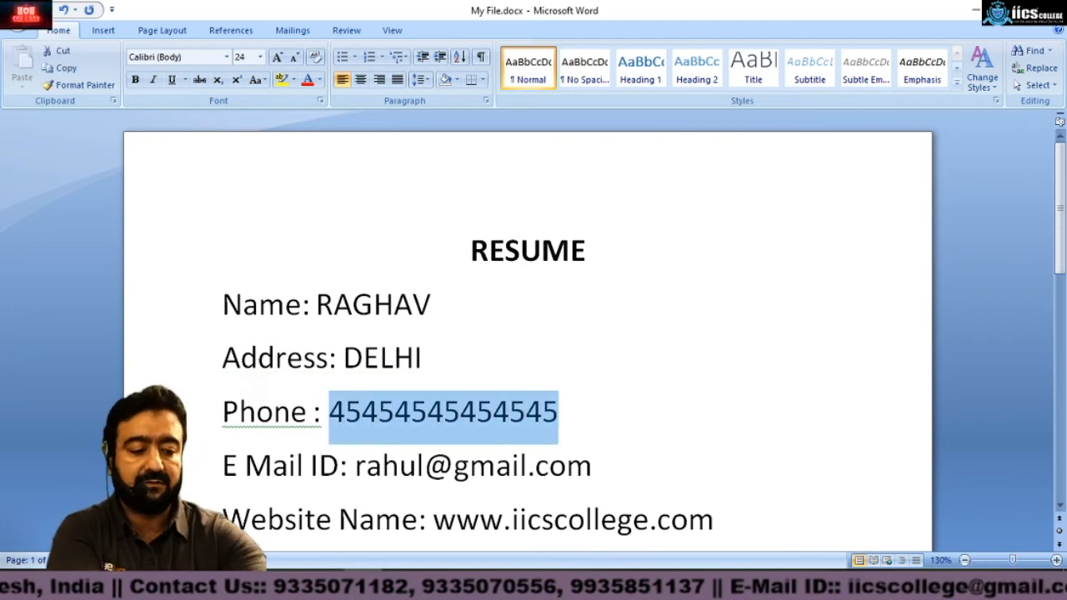
text(5555555555)
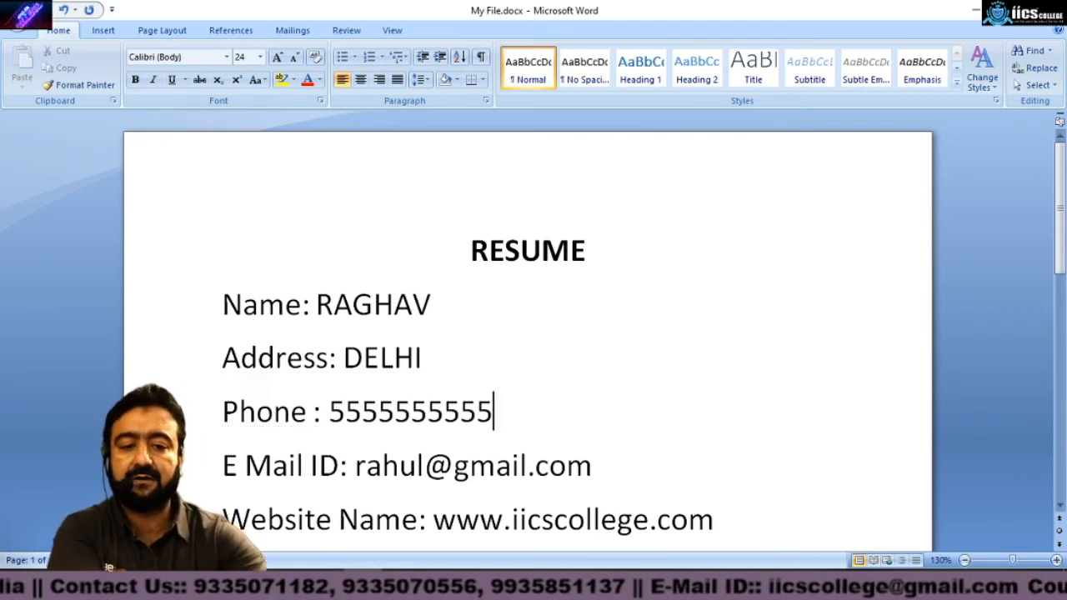
Step: Change the e-mail address after E Mail ID: to a new address
key(Right)
key(shift+Left)
key(shift+Left)
key(shift+Left)
key(shift+Left)
key(shift+Left)
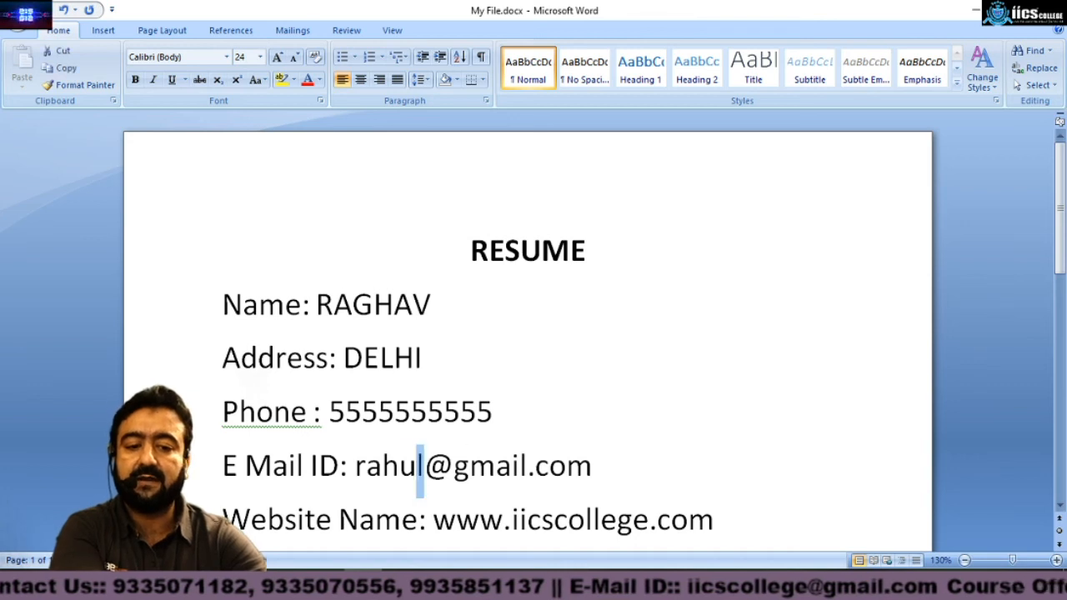
text(ra)
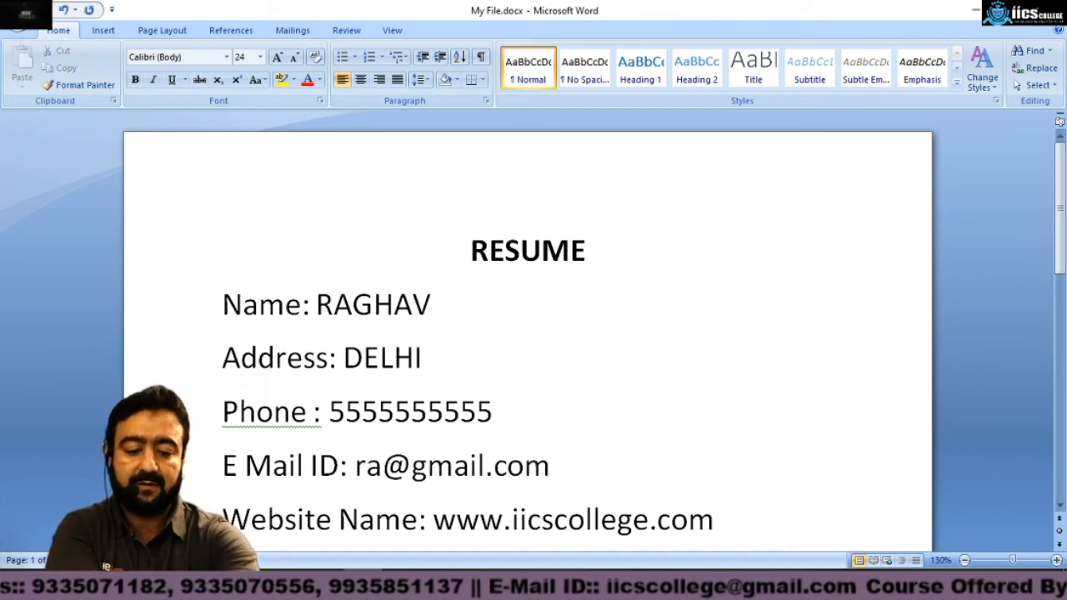
text(g)
text(123)
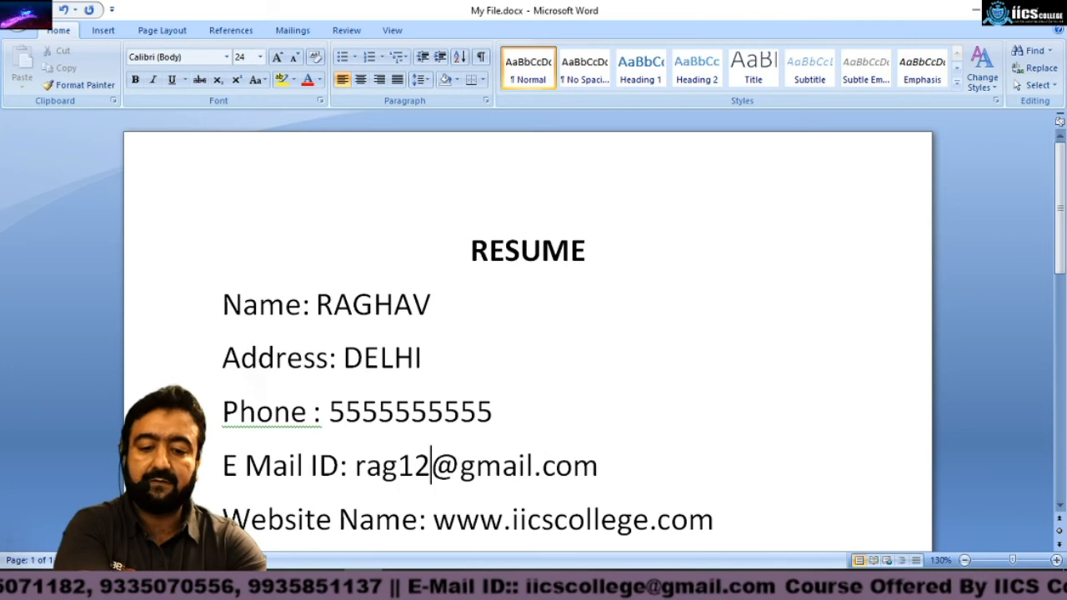
key(Down)
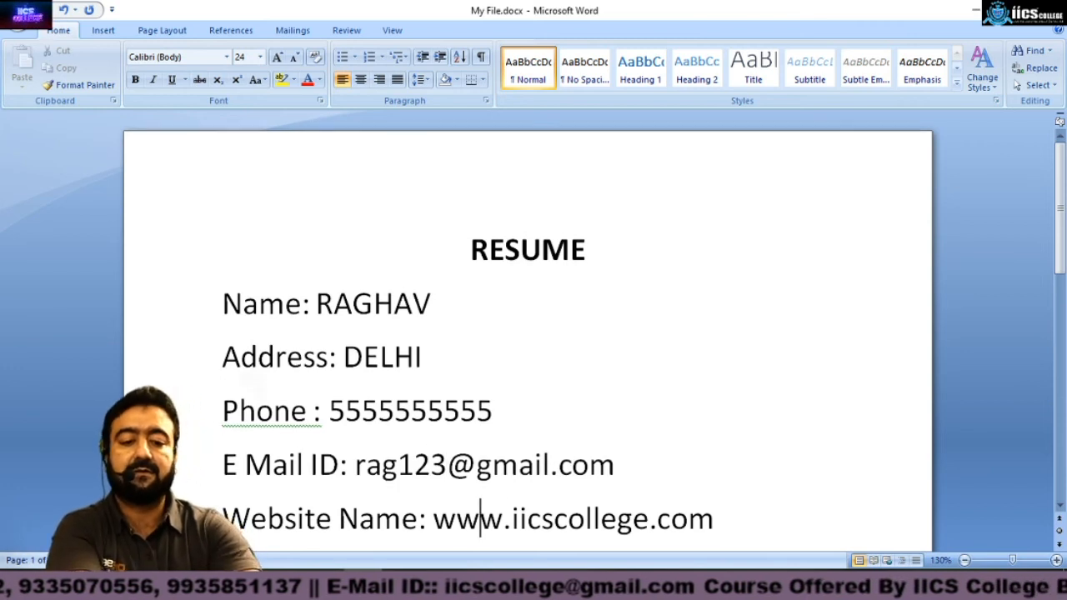
key(shift+Right)
key(shift+Right)
key(shift+Right)
key(shift+Right)
key(shift+Right)
key(Right)
key(shift+Right)
key(shift+Right)
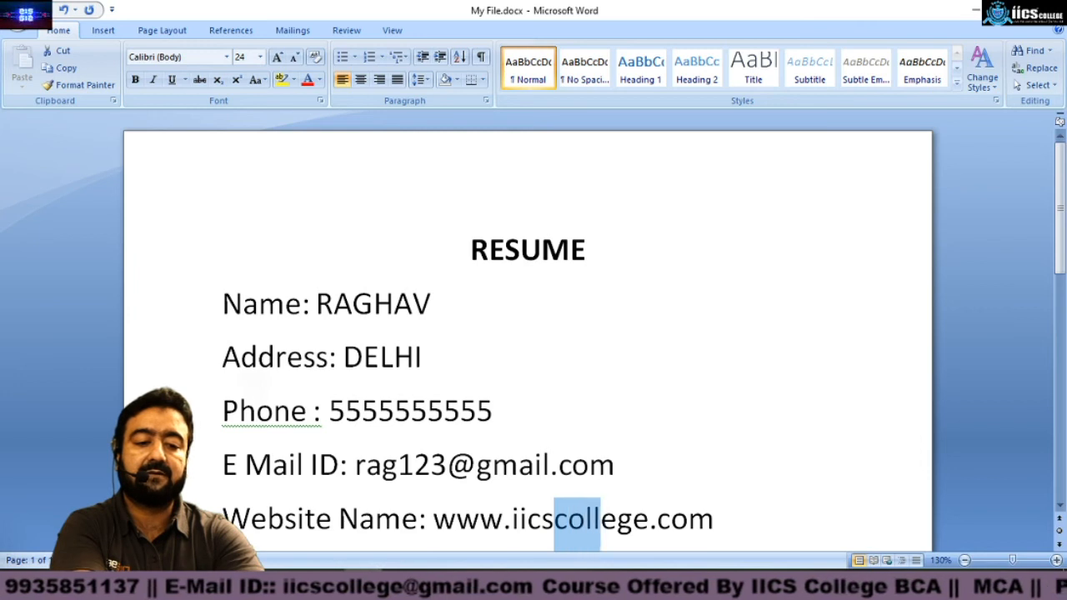
key(shift+Right)
key(shift+Right)
key(shift+Right)
key(Delete)
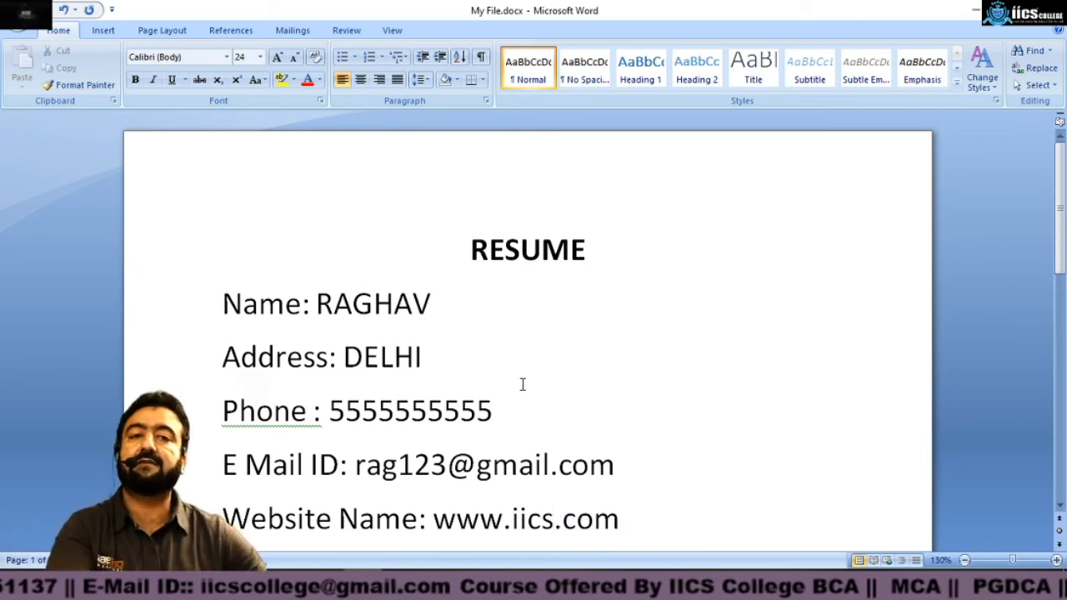
Step: Save the edited resume as a new file named after the person's first name in the Documents folder
click(667, 253)
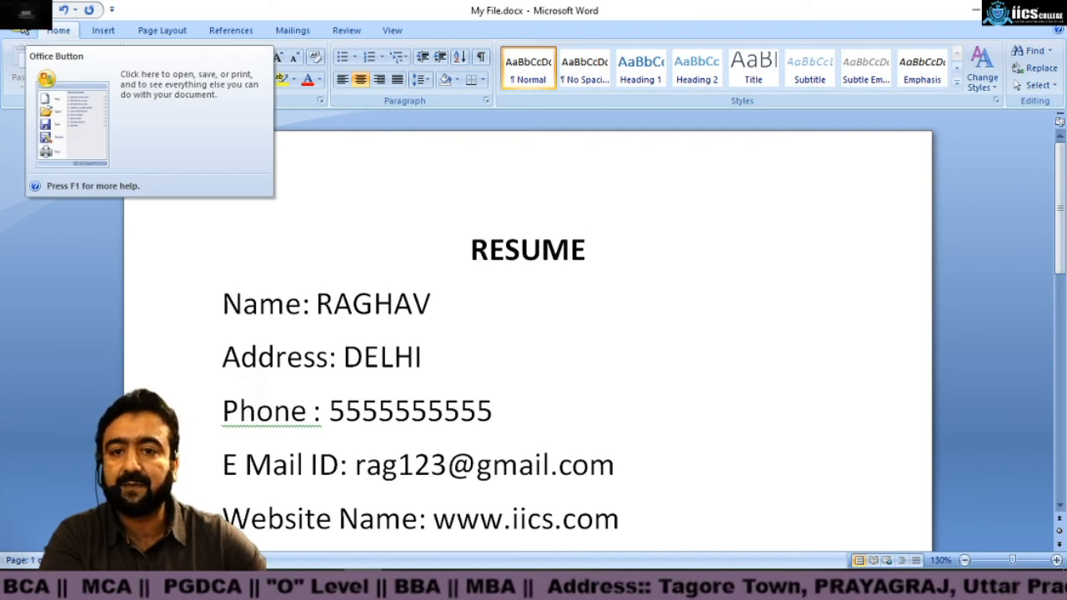
click(24, 26)
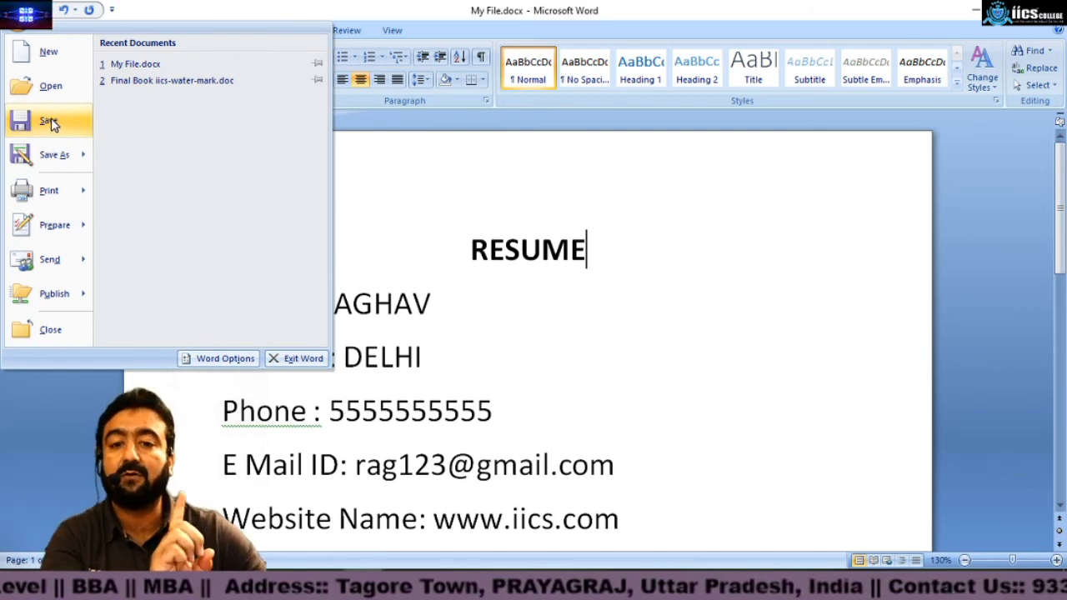
click(46, 156)
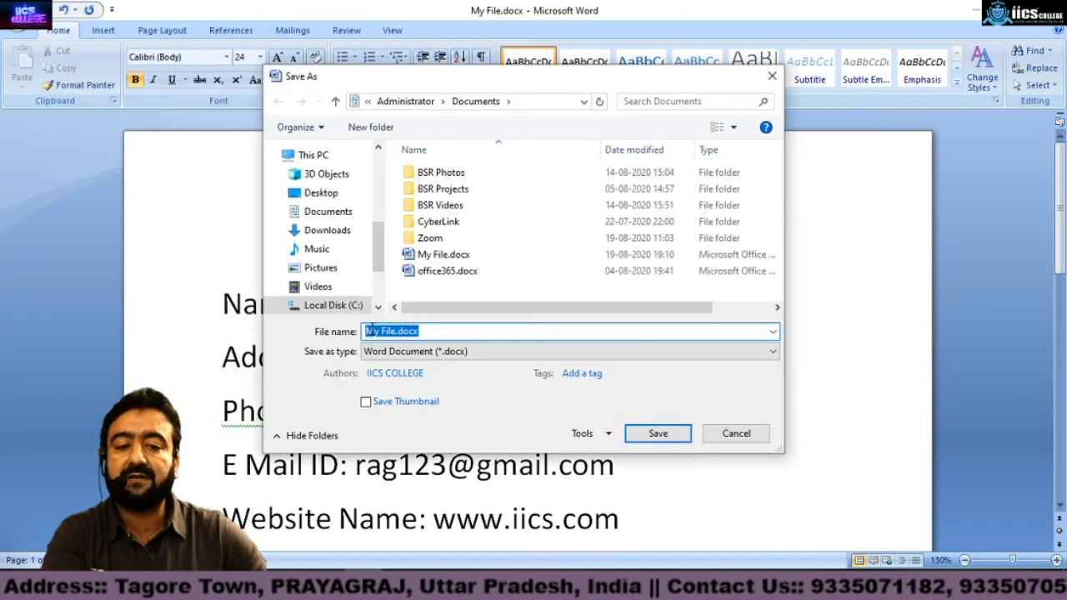
click(373, 331)
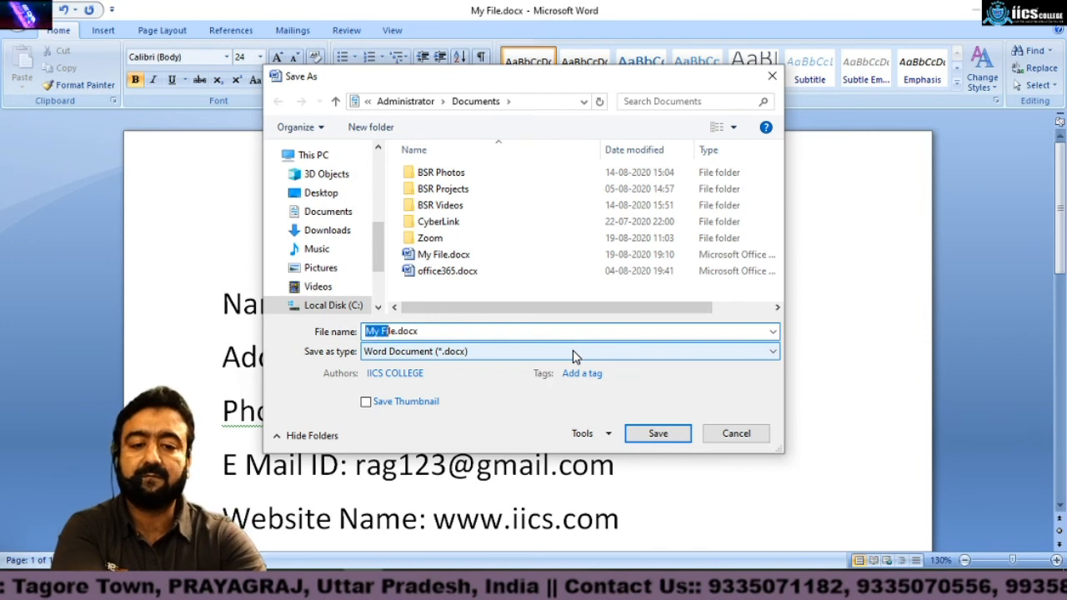
text(Raghav)
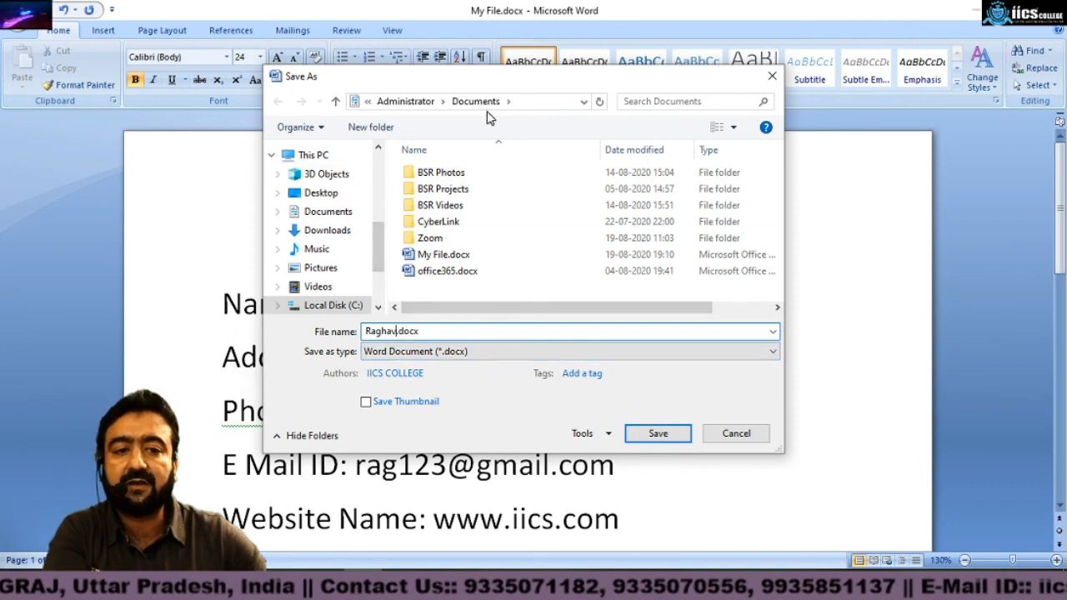
click(368, 101)
click(391, 152)
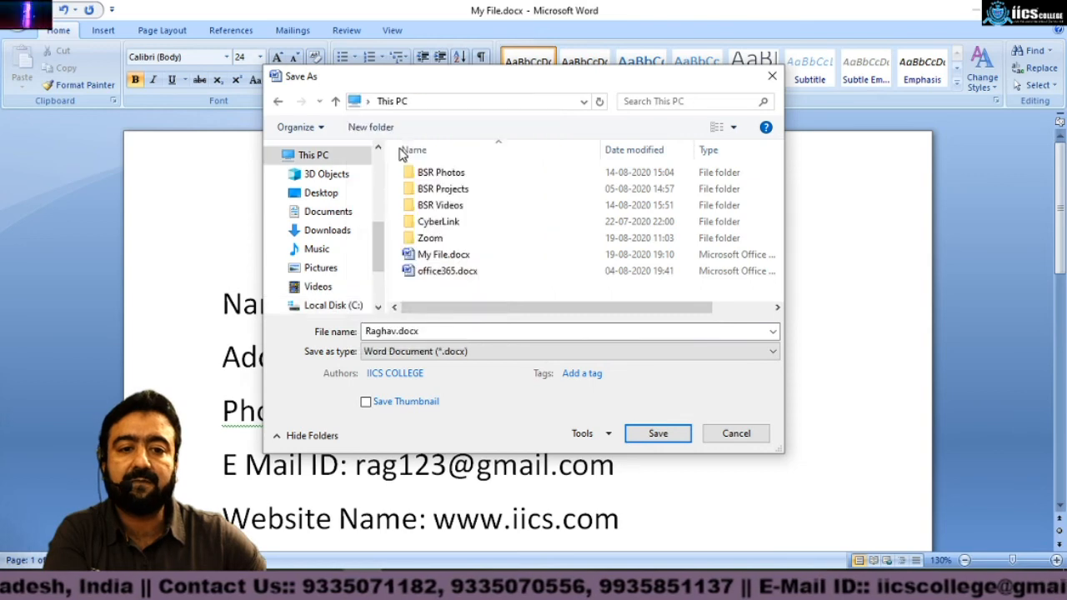
click(471, 271)
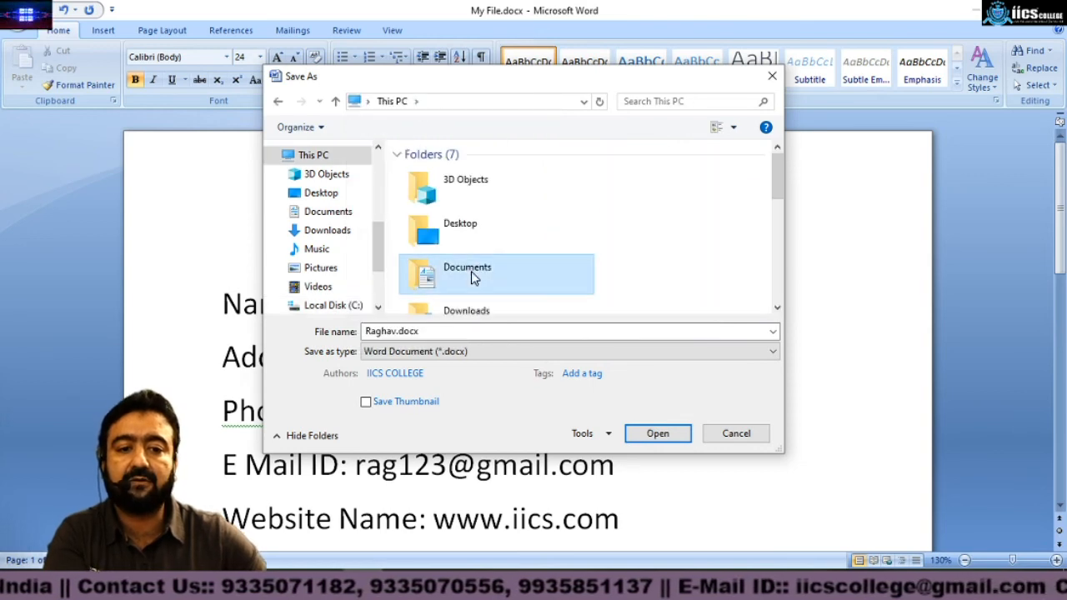
double_click(475, 270)
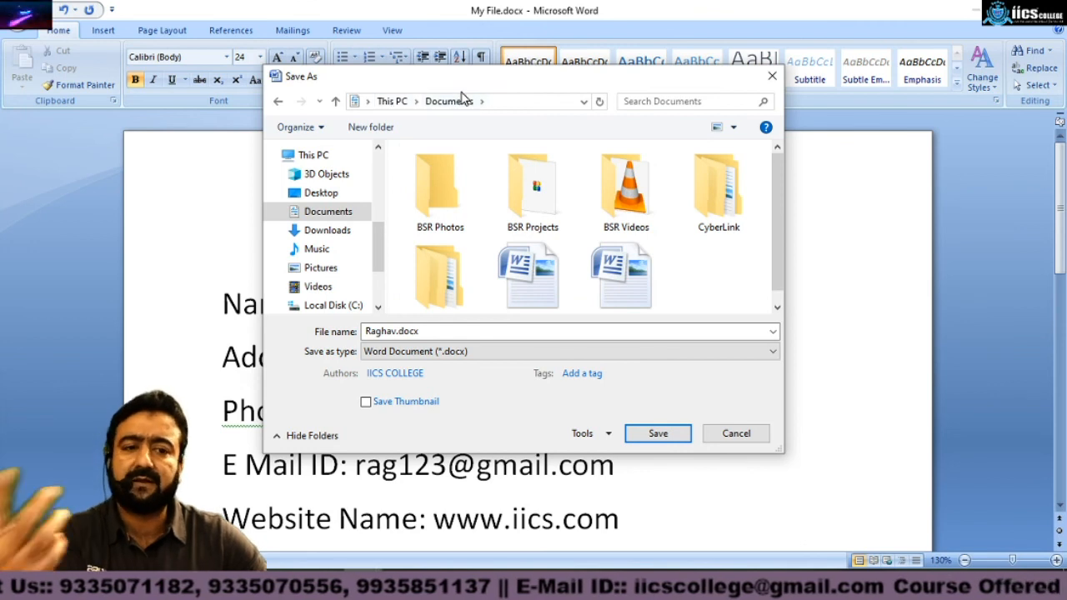
click(655, 434)
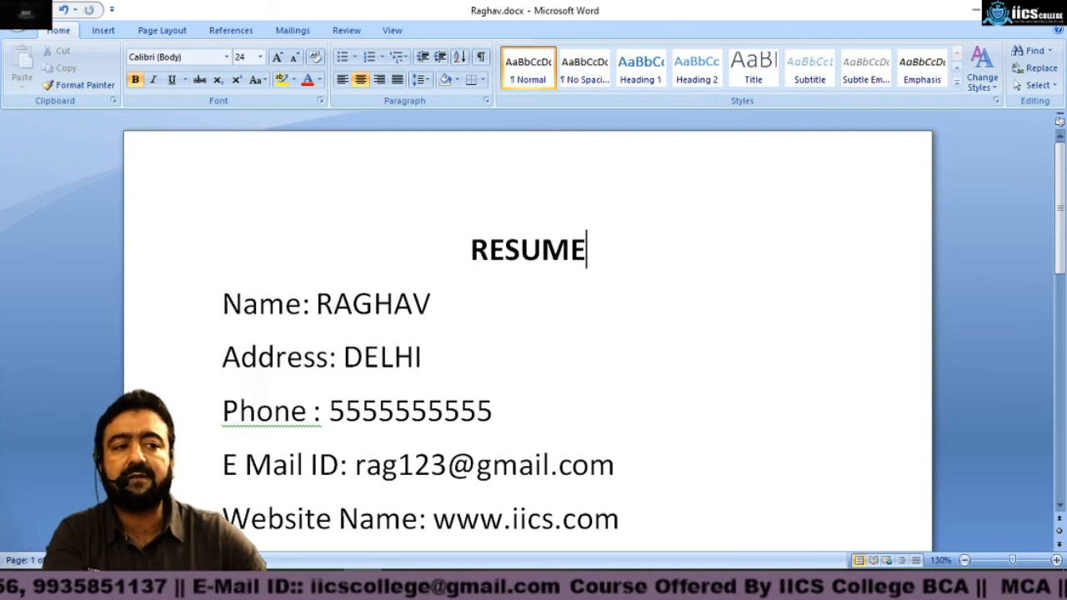
Step: Close the document and browse the folders in File Explorer to compare the two resume files in Documents
click(1047, 10)
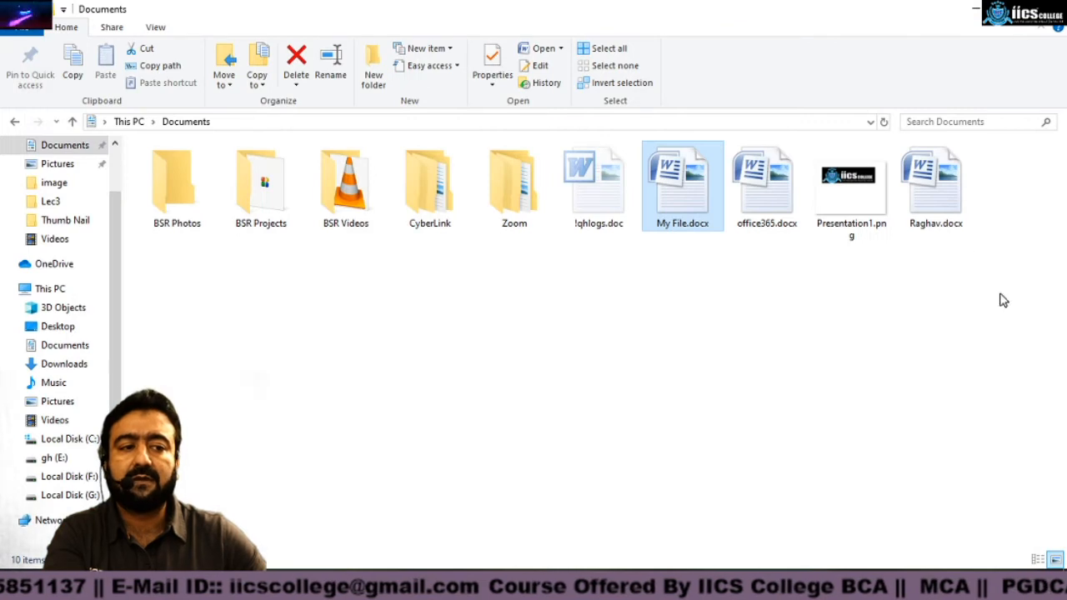
click(975, 9)
double_click(35, 56)
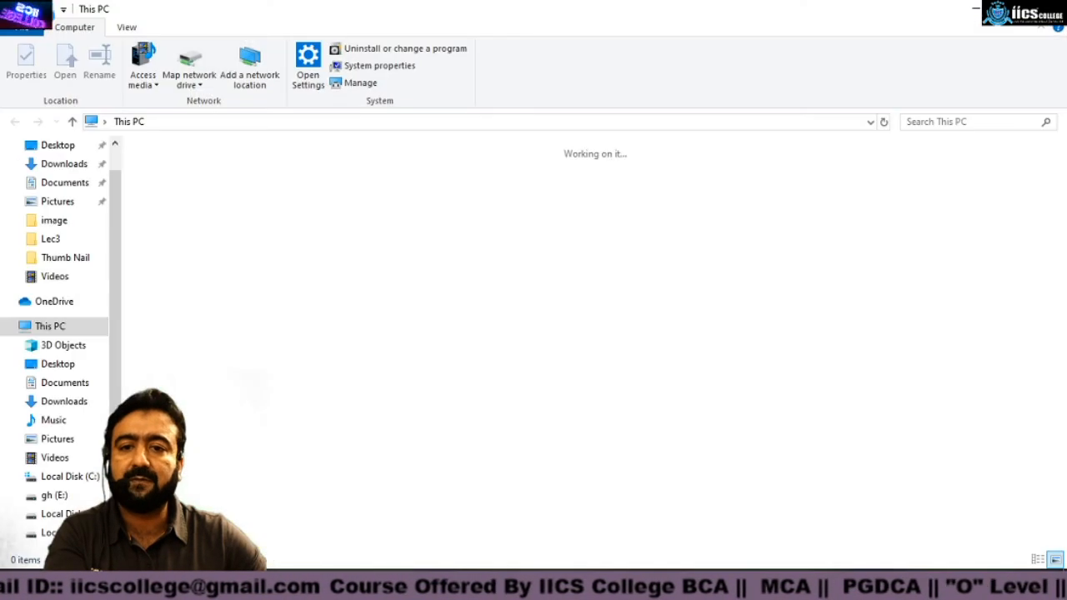
click(73, 184)
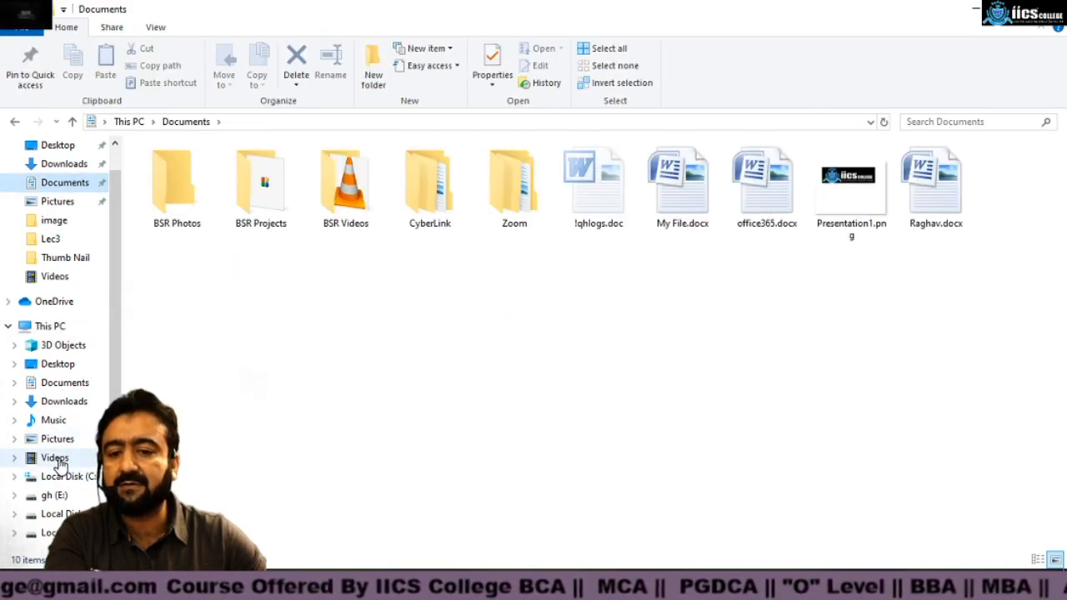
click(55, 459)
click(57, 439)
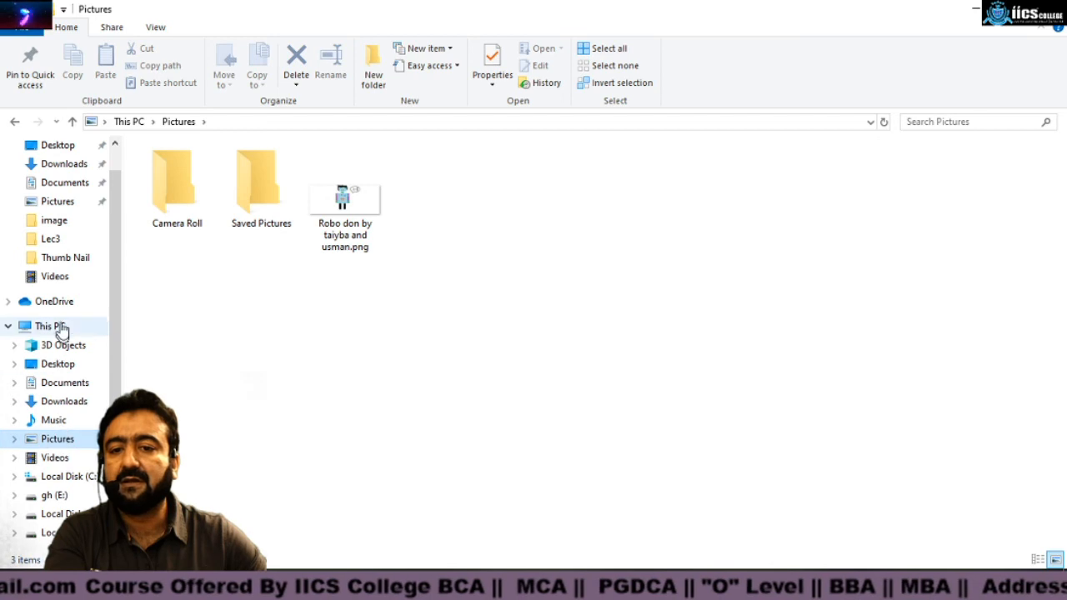
click(60, 188)
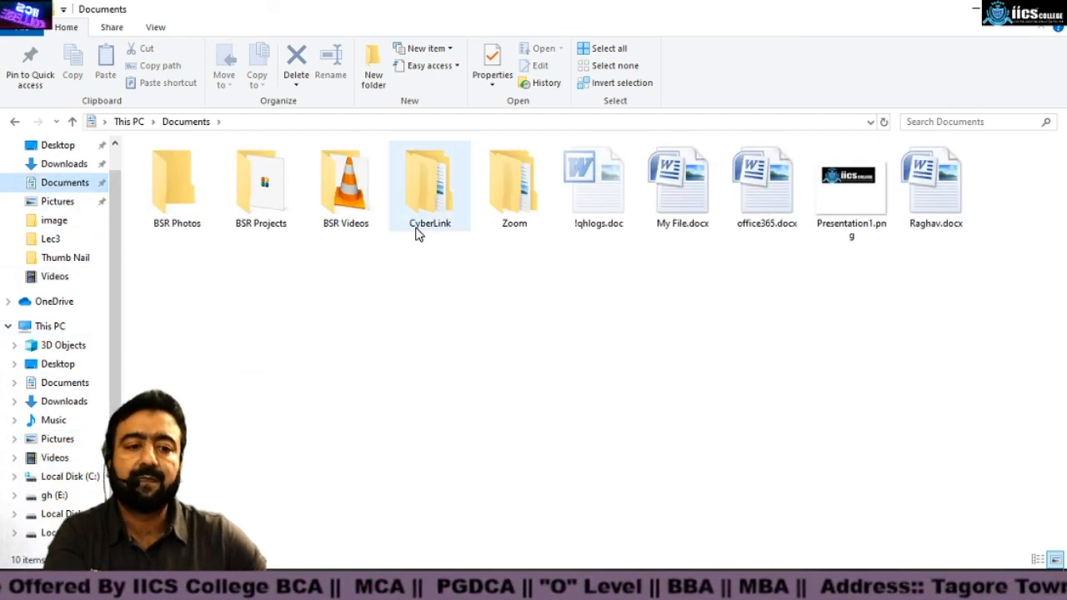
click(677, 171)
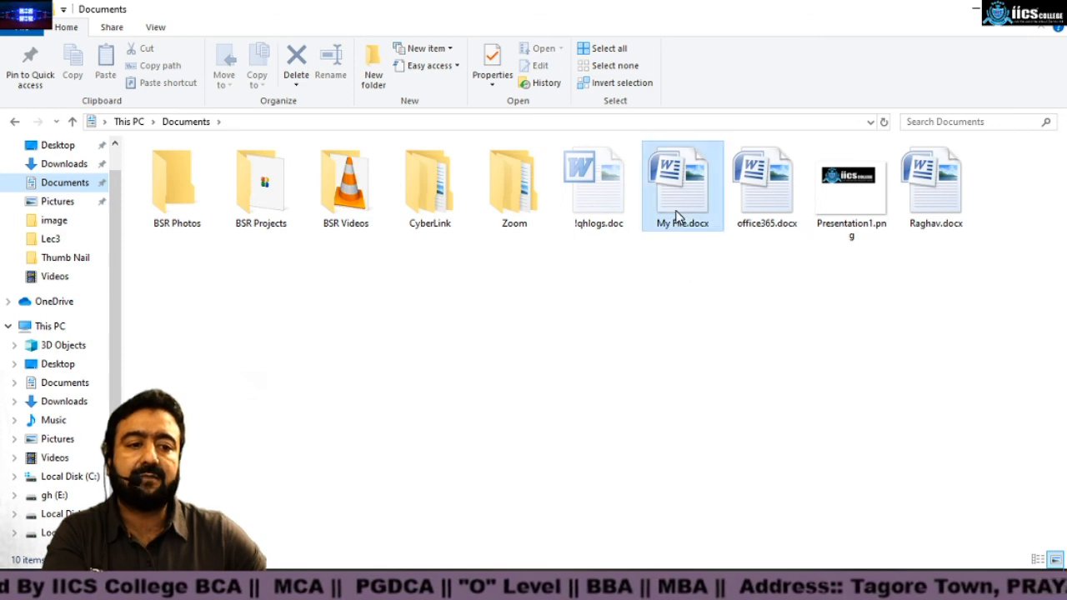
click(946, 215)
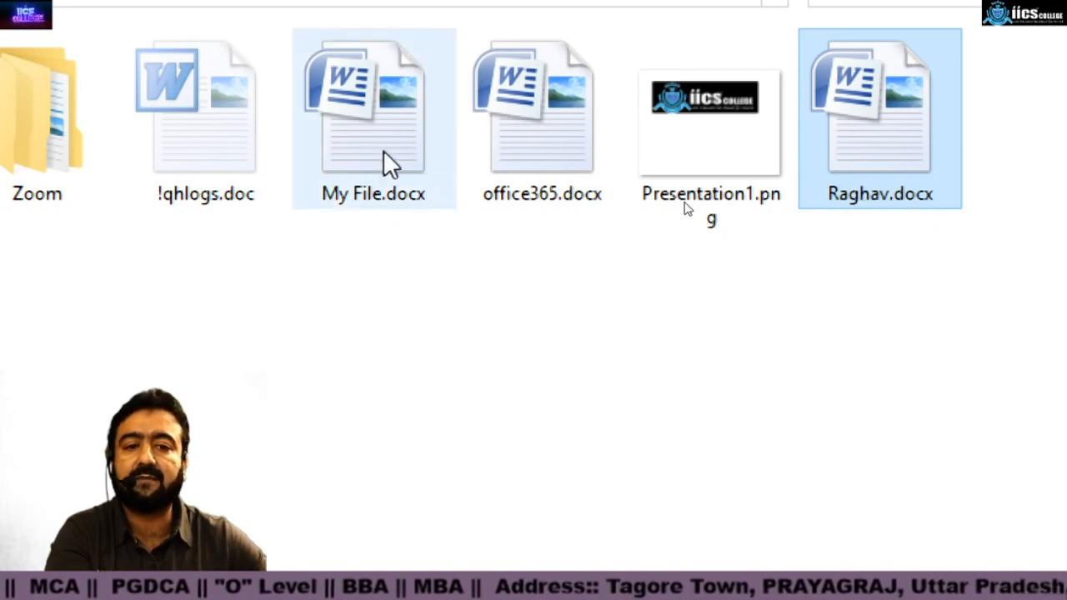
Step: Open My File.docx to view its contents, then close it
click(369, 108)
double_click(379, 109)
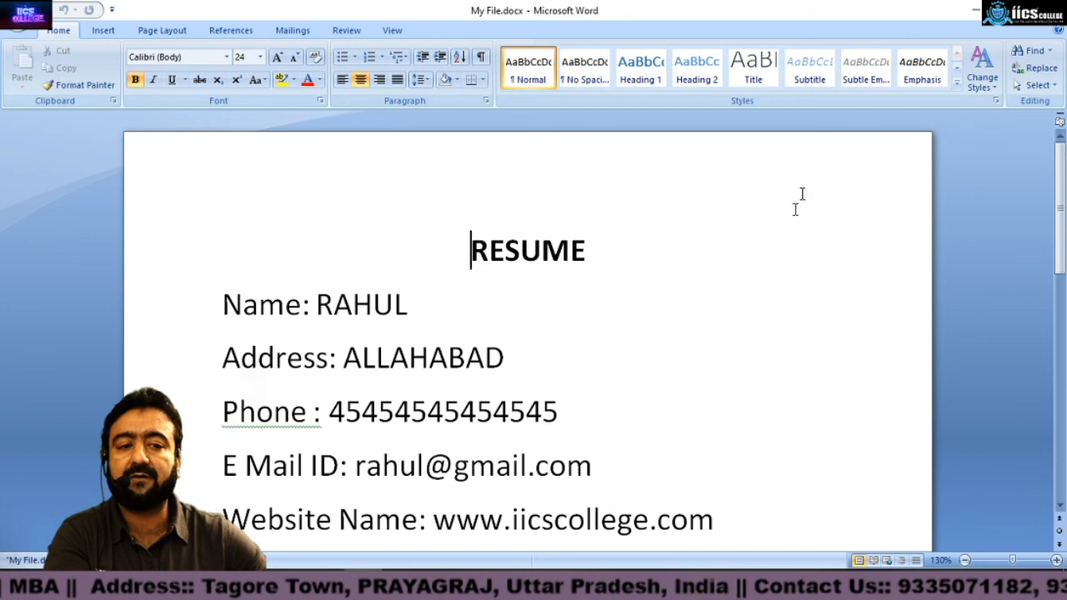
click(1048, 10)
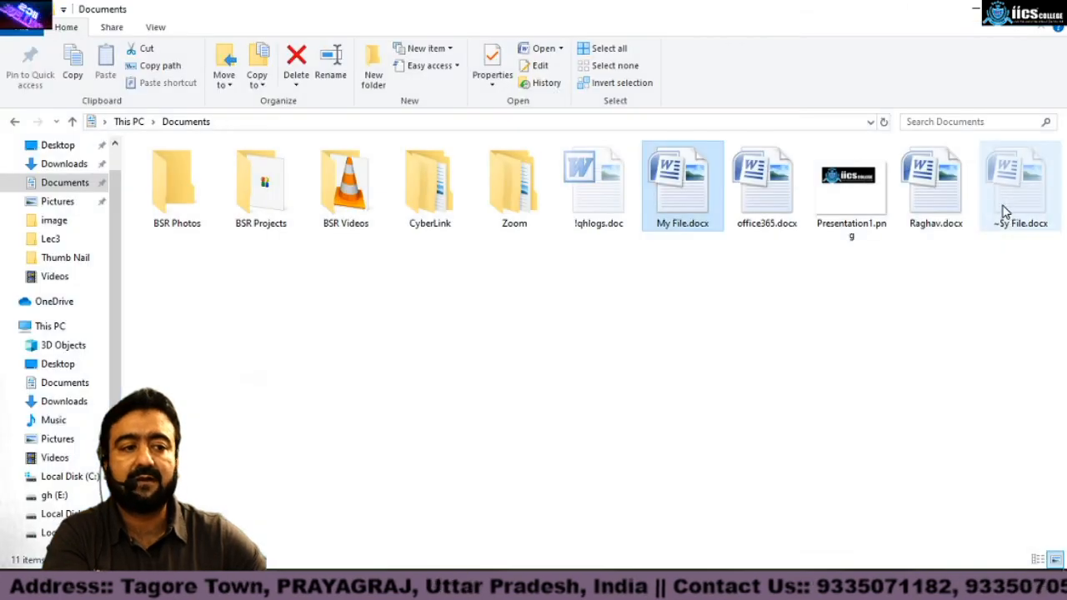
Step: Open the newly saved resume copy to view its contents, then close it
click(933, 218)
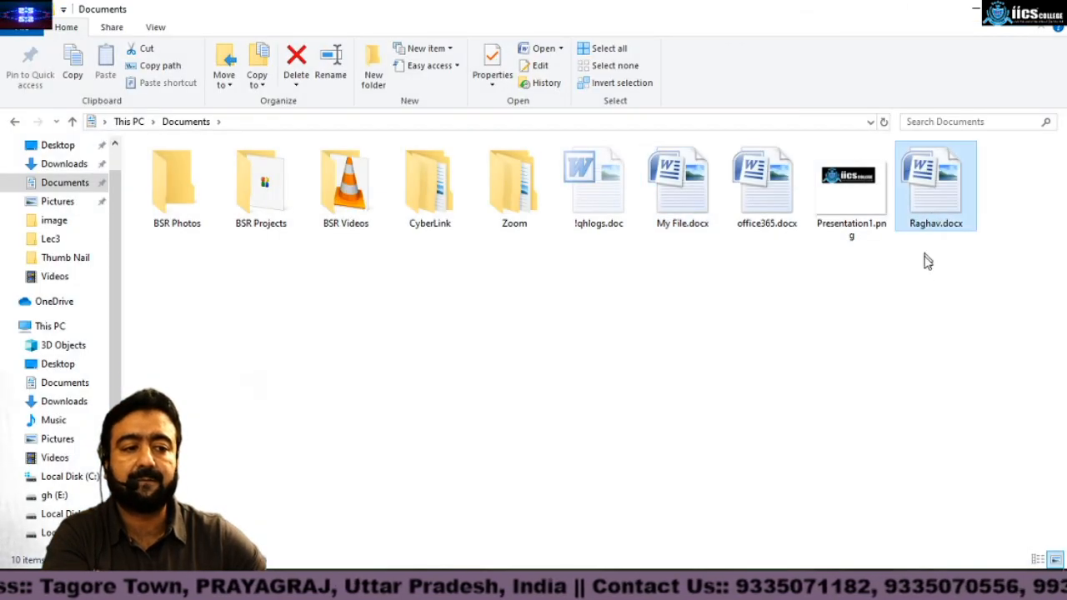
double_click(933, 190)
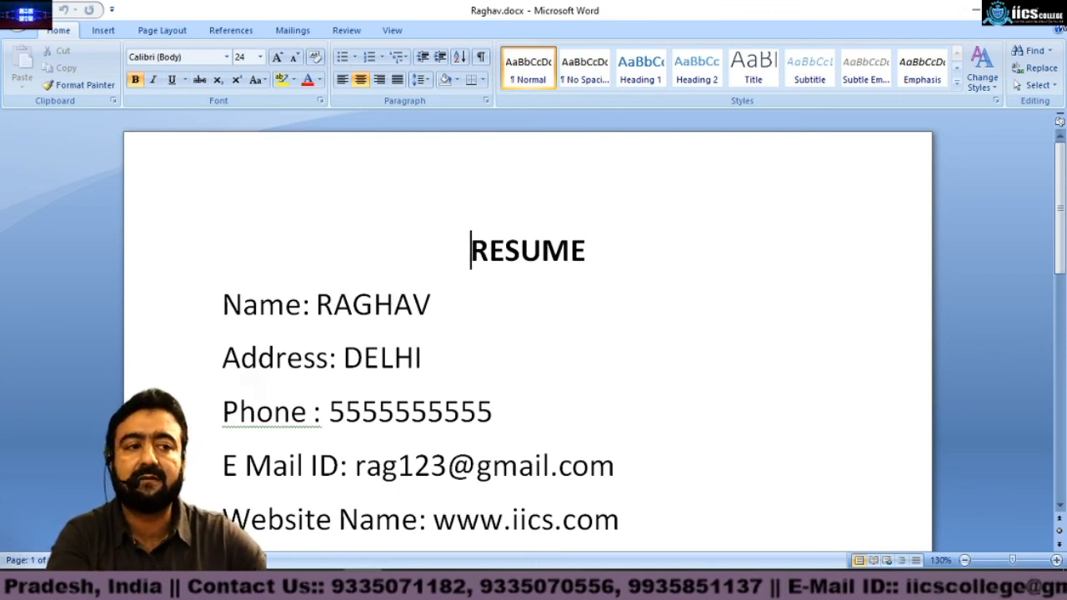
click(973, 10)
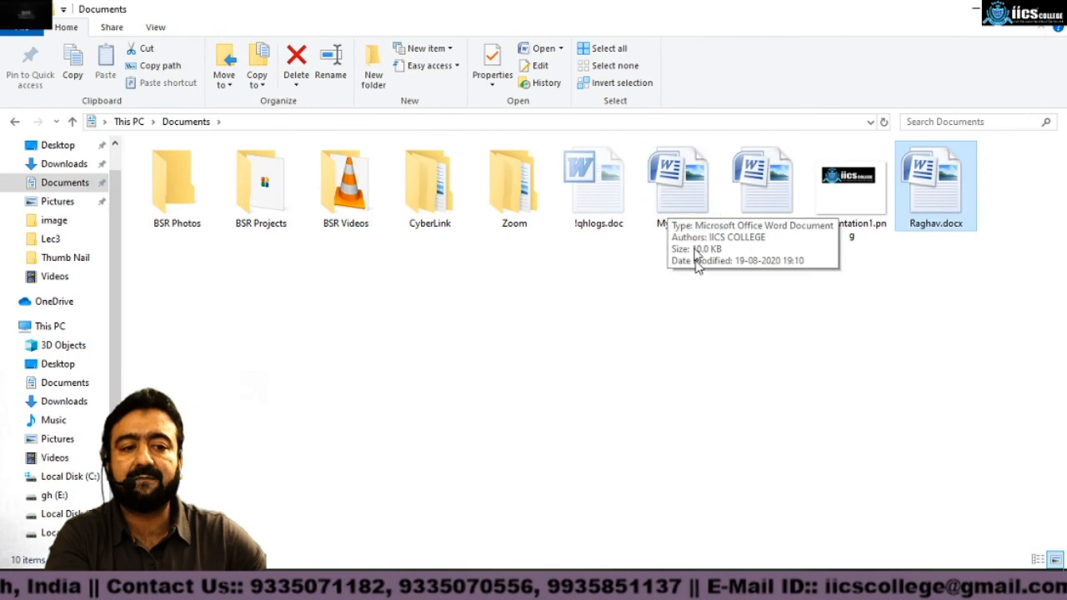
Step: Reopen My File.docx and open the Save As dialog, cancelling it without saving
click(674, 198)
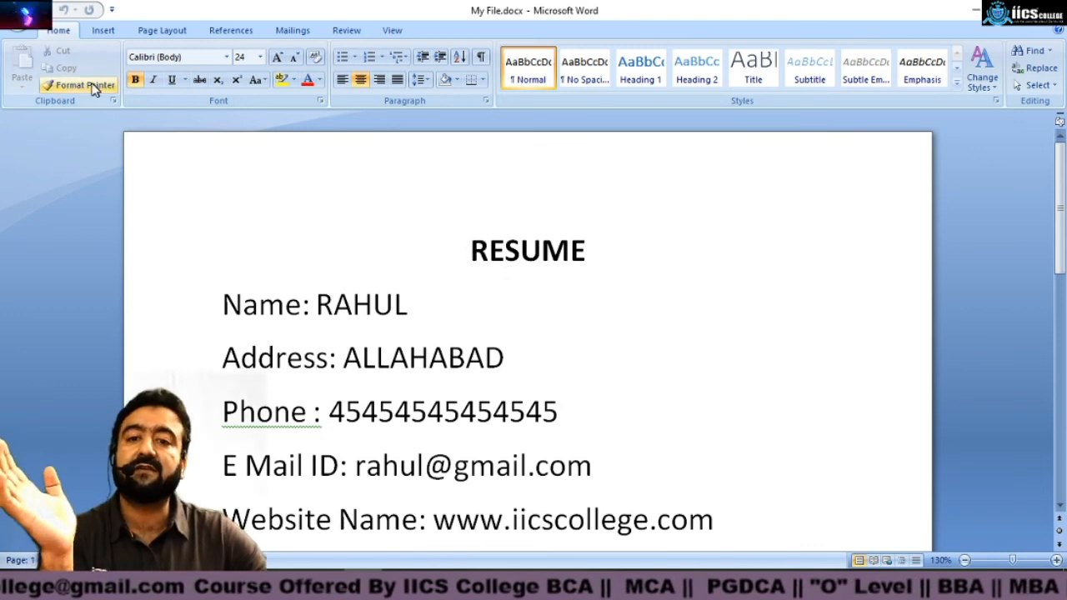
click(21, 15)
click(53, 148)
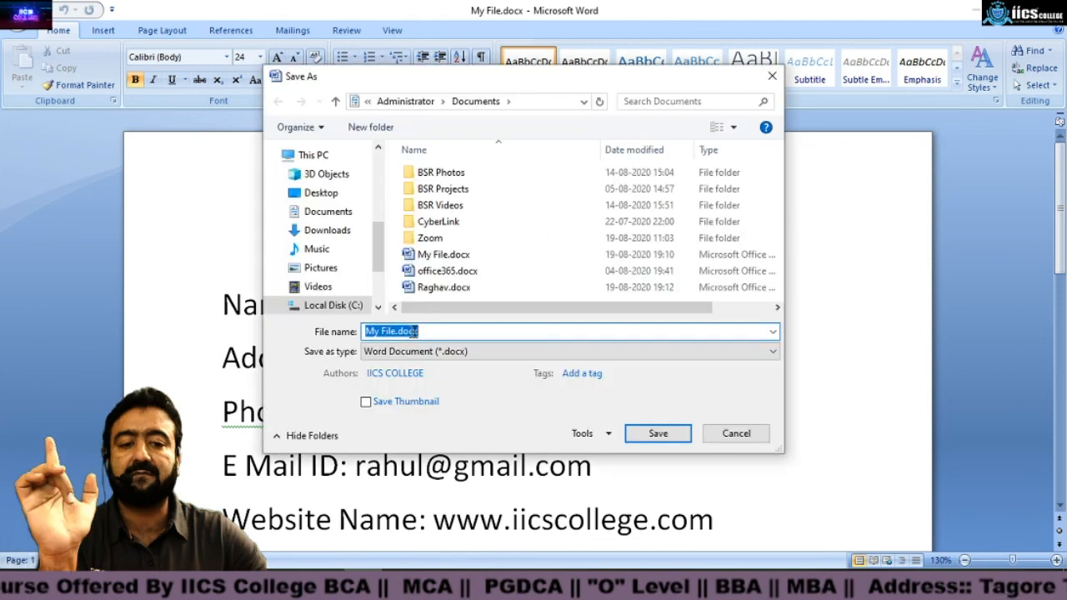
click(736, 434)
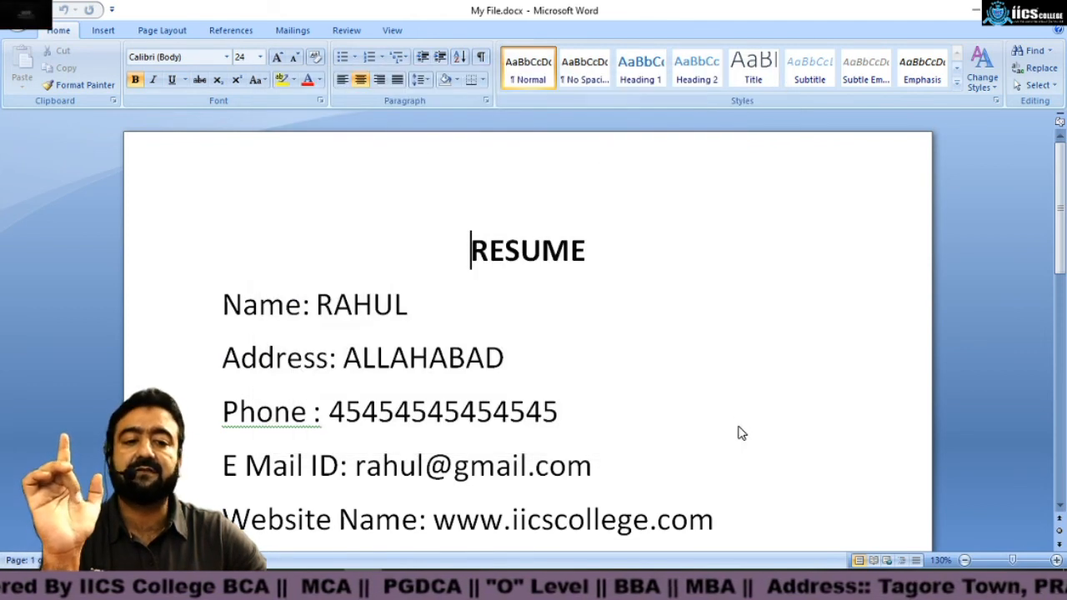